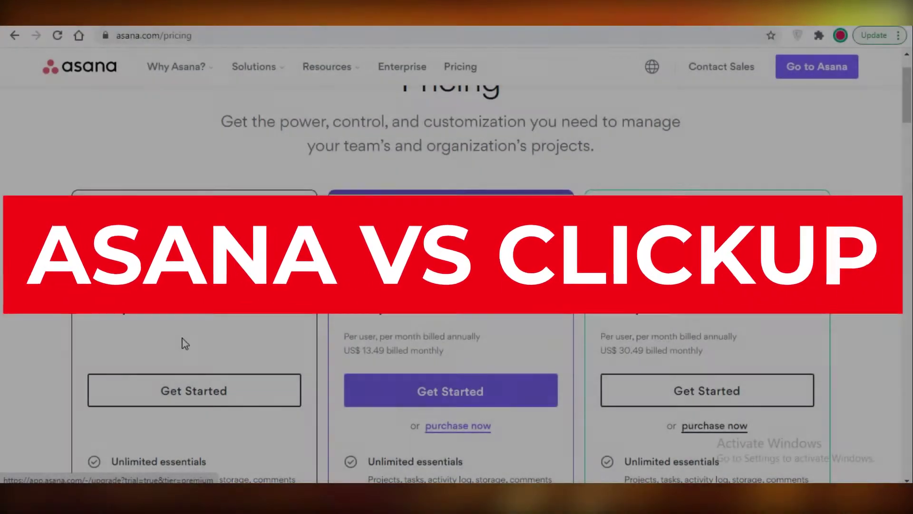
# Step: Scroll through Asana's pricing page to compare the Basic, Premium and Business plan features
pyautogui.scroll(-1, 173, 321)
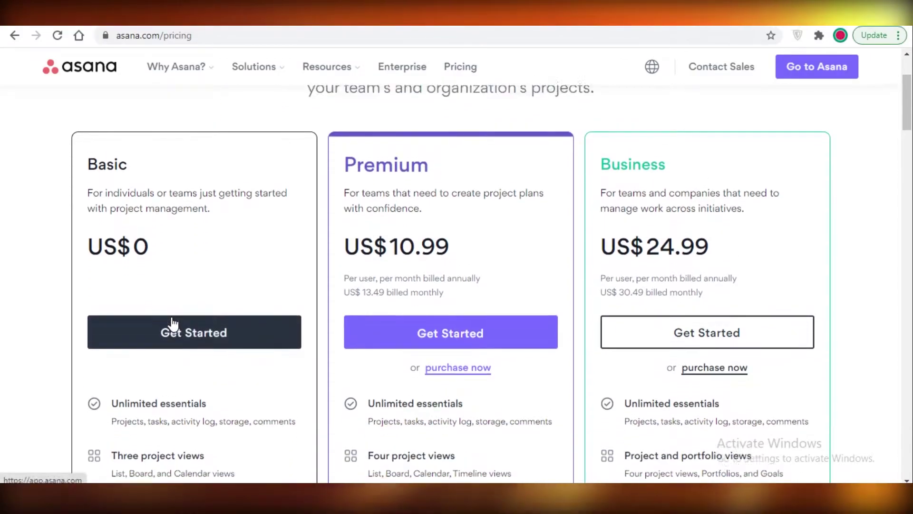
pyautogui.scroll(1, 204, 324)
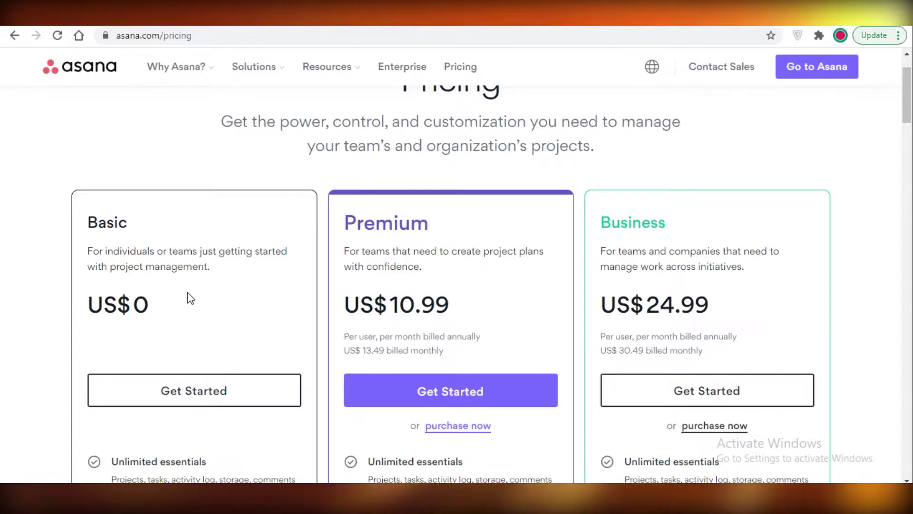
pyautogui.scroll(-4, 190, 298)
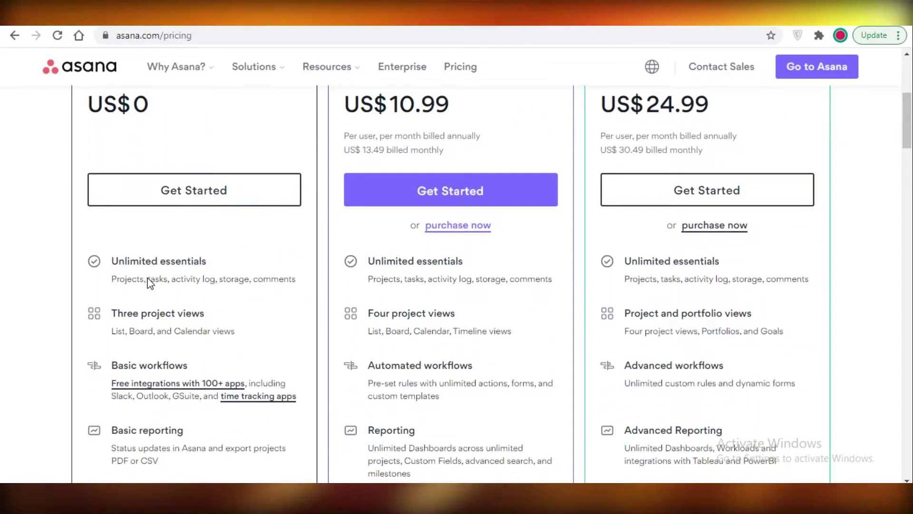
pyautogui.scroll(-1, 136, 282)
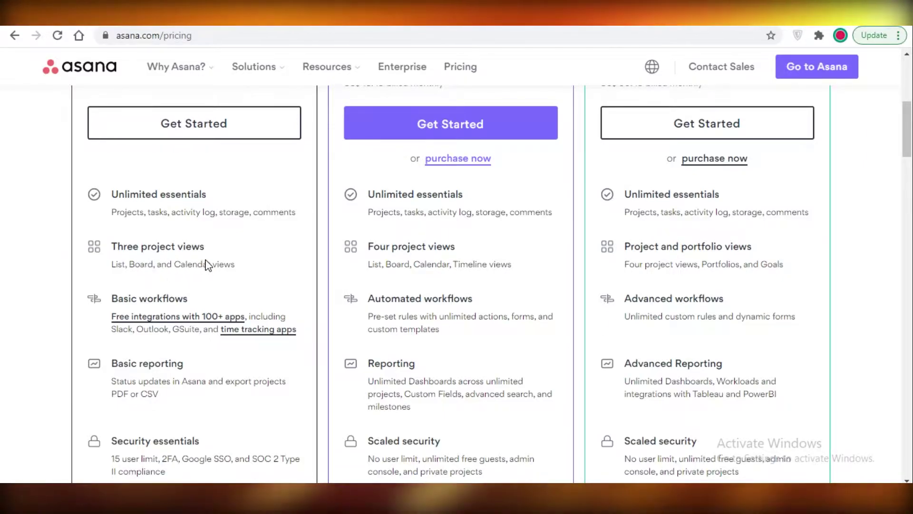
pyautogui.scroll(-1, 141, 306)
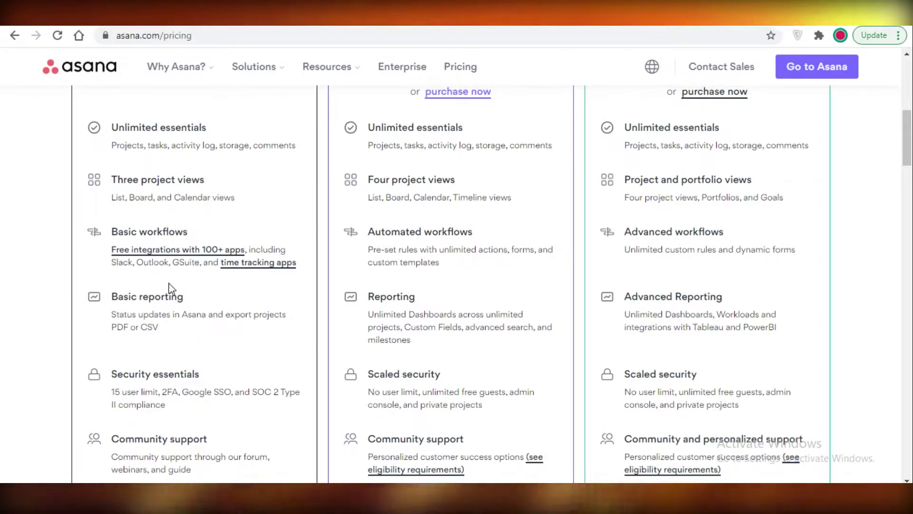
pyautogui.scroll(-1, 197, 316)
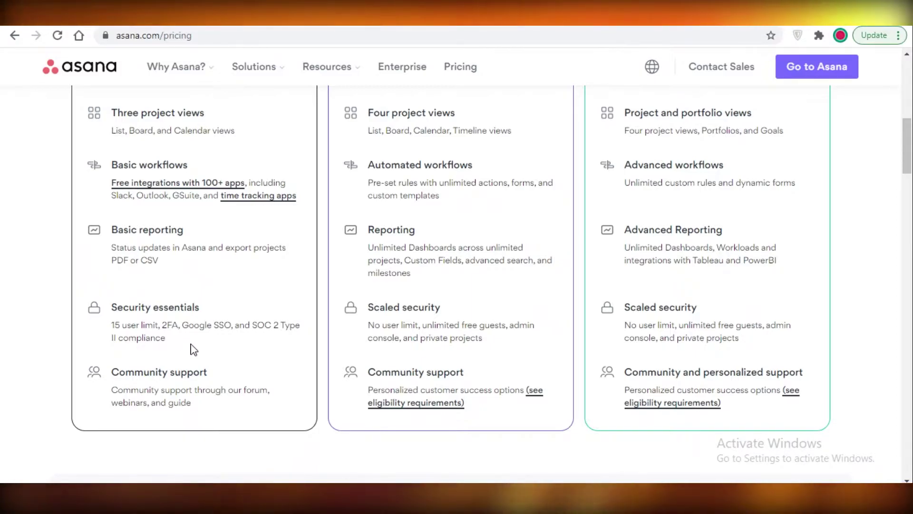
pyautogui.scroll(1, 195, 354)
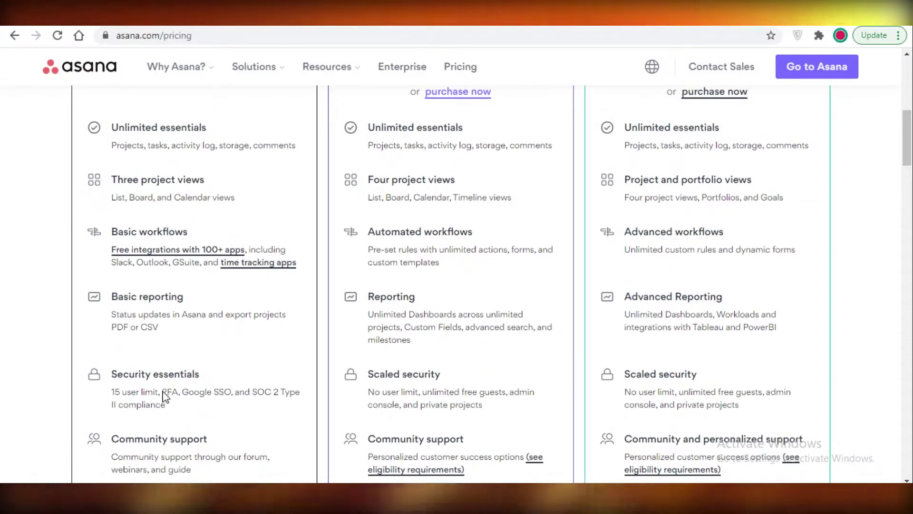
pyautogui.scroll(-1, 164, 399)
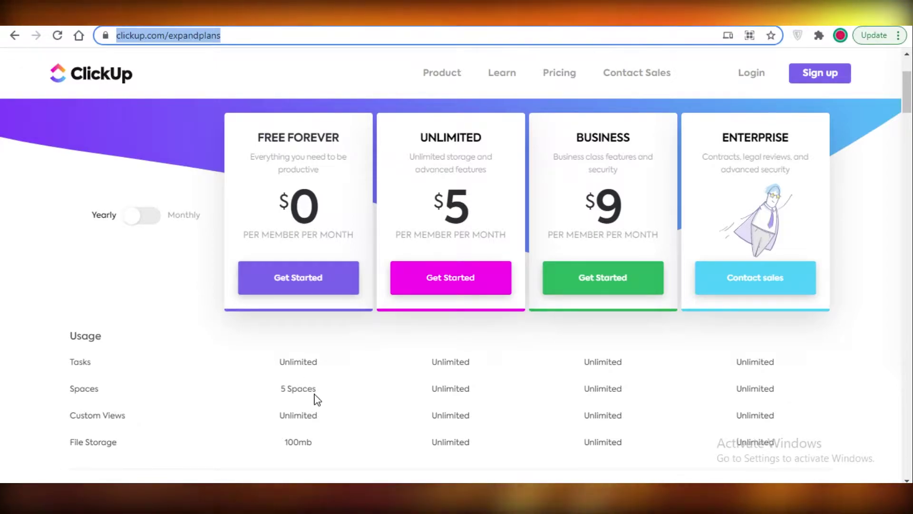
# Step: Scroll ClickUp's plans to the usage rows: Free Forever's 5 Spaces and 100mb storage
pyautogui.scroll(-1, 318, 404)
pyautogui.scroll(1, 318, 408)
pyautogui.scroll(-1, 315, 413)
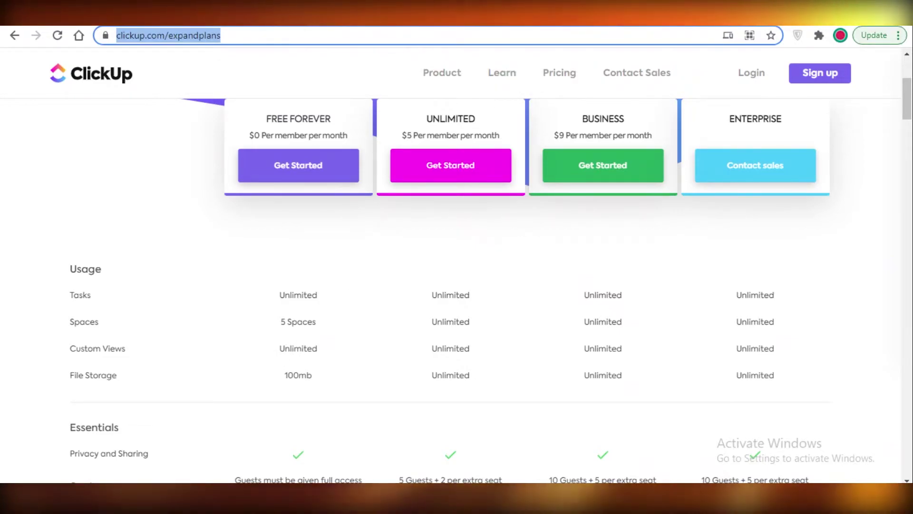
# Step: Recheck the Basic plan's project views on Asana's pricing page, then return to ClickUp's comparison
pyautogui.click(533, 17)
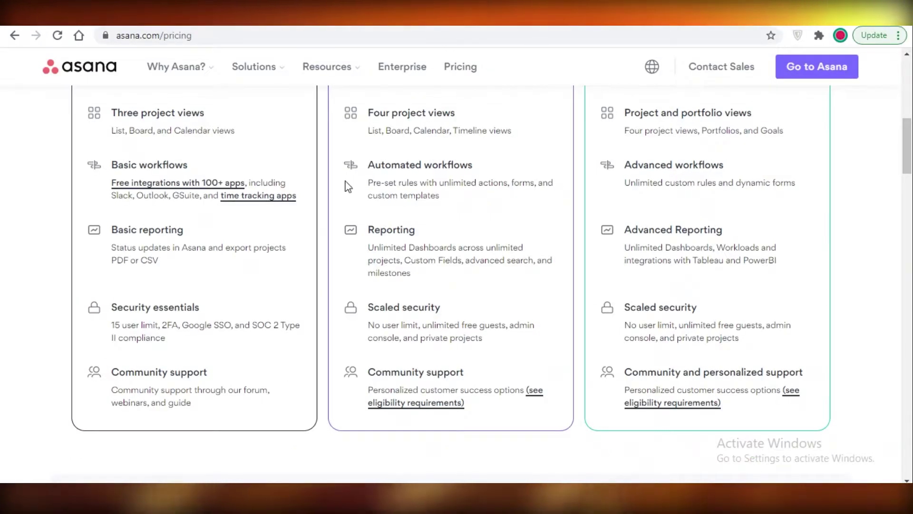
pyautogui.scroll(1, 214, 300)
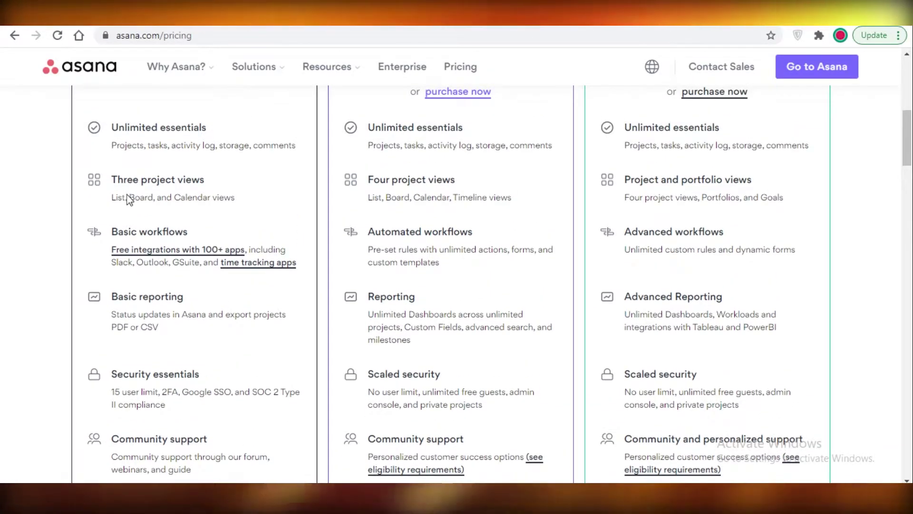
pyautogui.hotkey('ctrl', 'shift', 'Tab')
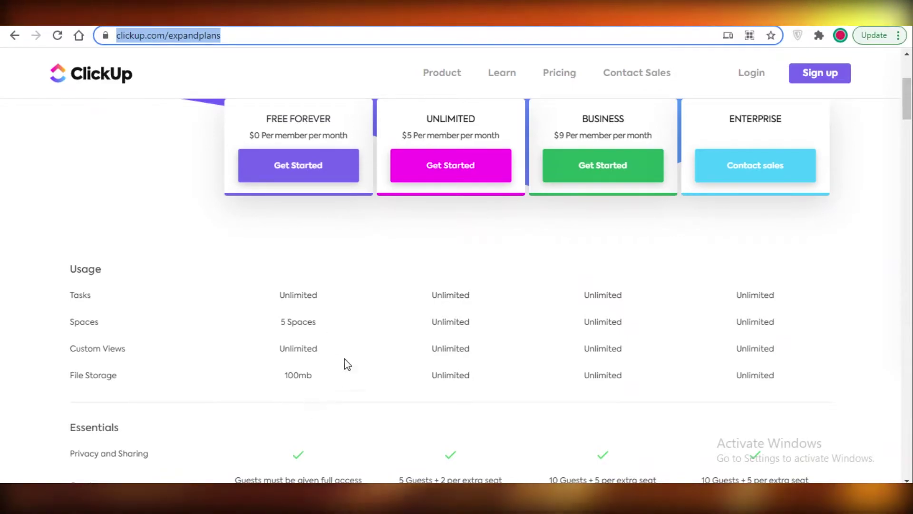
# Step: Scroll ClickUp's comparison to Automations limits: 100/mo, 1,000, 10,000 and 250,000 per tier
pyautogui.scroll(-1, 422, 361)
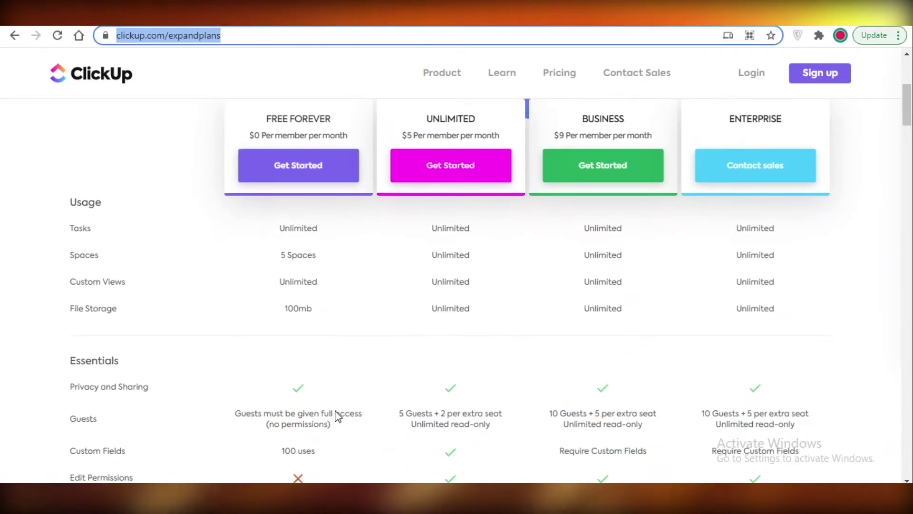
pyautogui.scroll(-2, 310, 431)
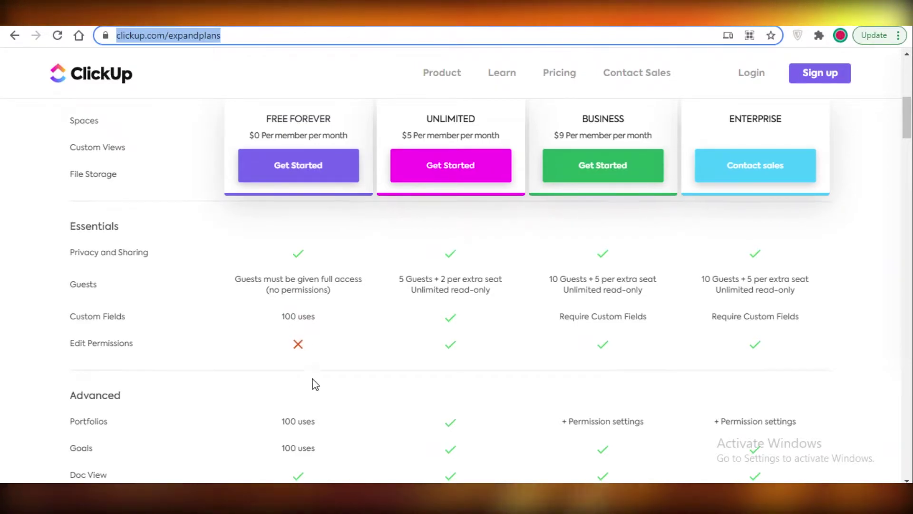
pyautogui.scroll(-3, 316, 384)
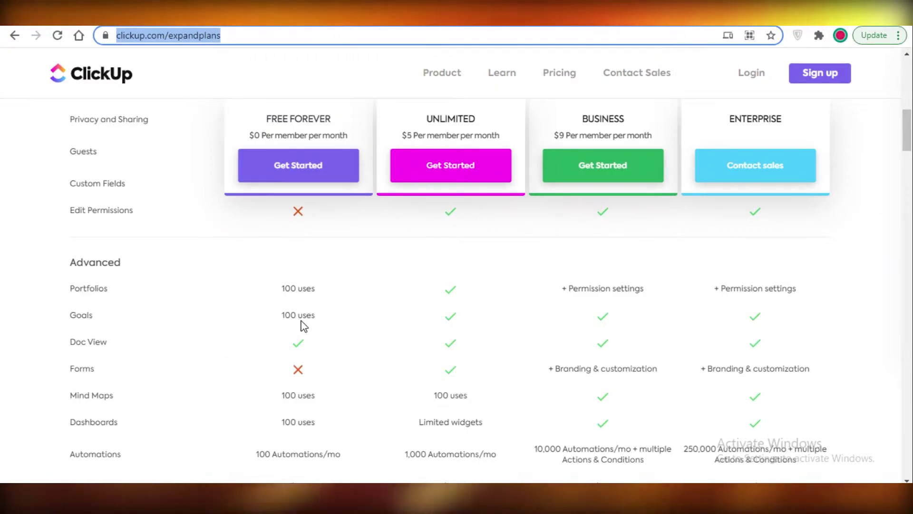
pyautogui.scroll(-1, 302, 342)
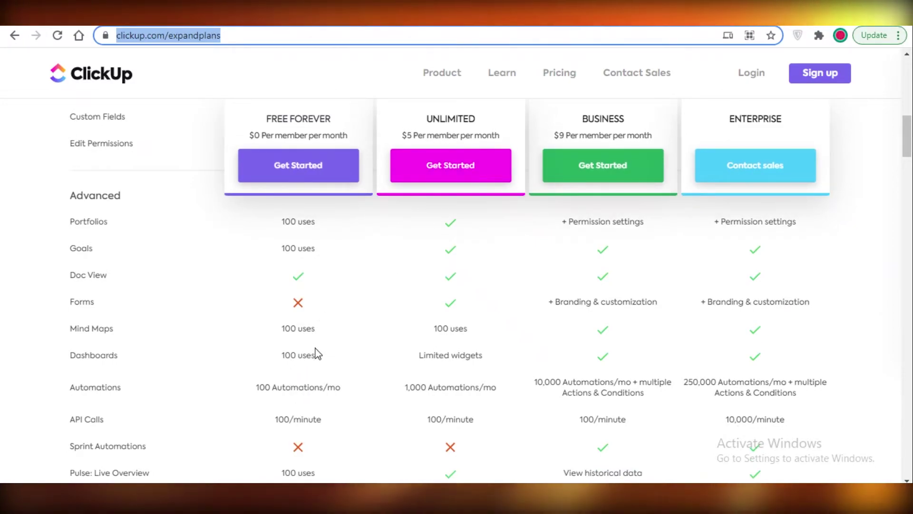
pyautogui.click(267, 393)
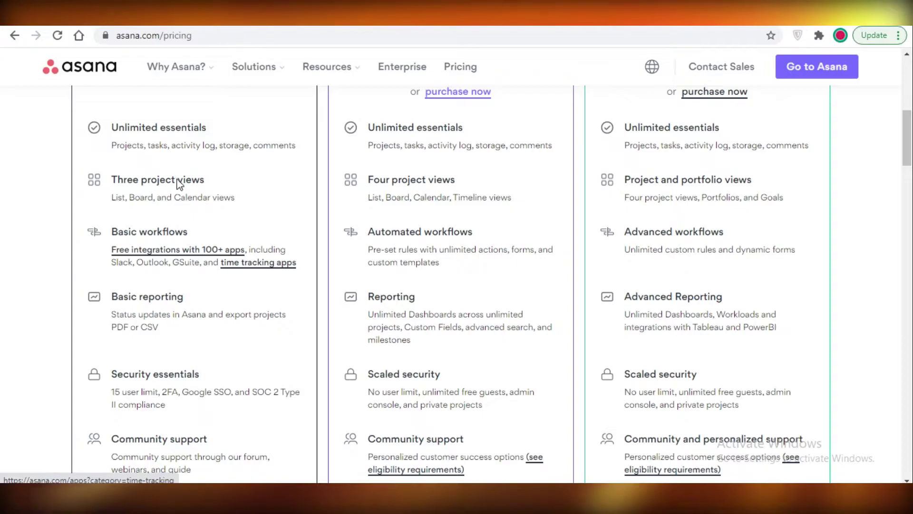
pyautogui.scroll(2, 185, 230)
pyautogui.scroll(3, 185, 229)
pyautogui.scroll(-3, 67, 220)
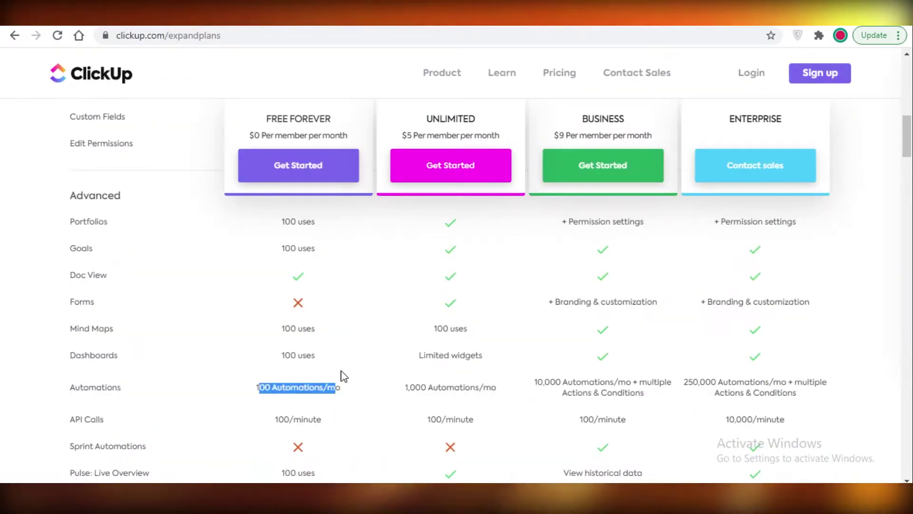
pyautogui.click(337, 393)
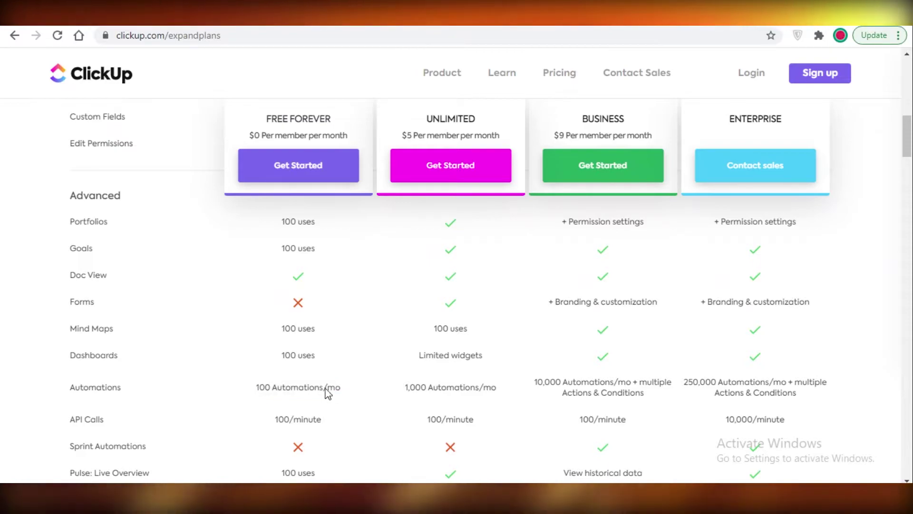
pyautogui.click(238, 394)
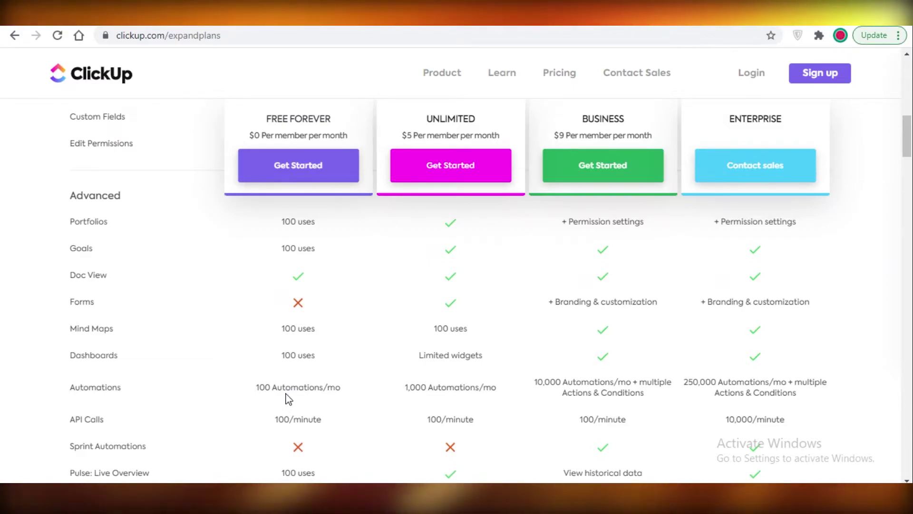
# Step: Read the remaining ClickUp plan features down to Integrations, highlighting the Google Drive row
pyautogui.scroll(-1, 287, 411)
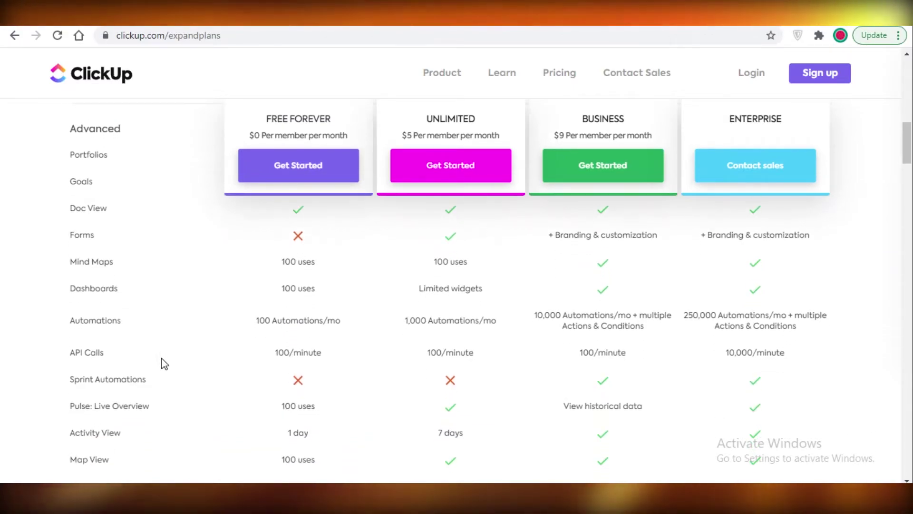
pyautogui.scroll(-2, 261, 412)
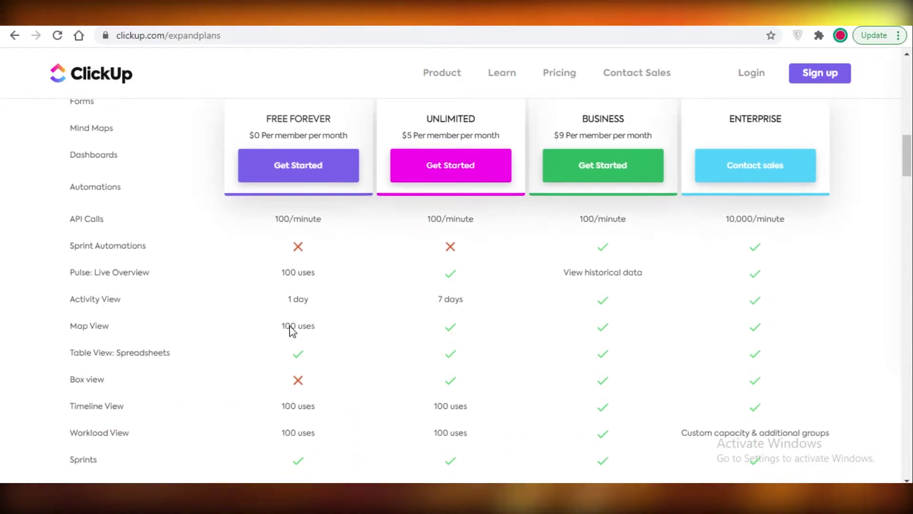
pyautogui.scroll(-2, 255, 292)
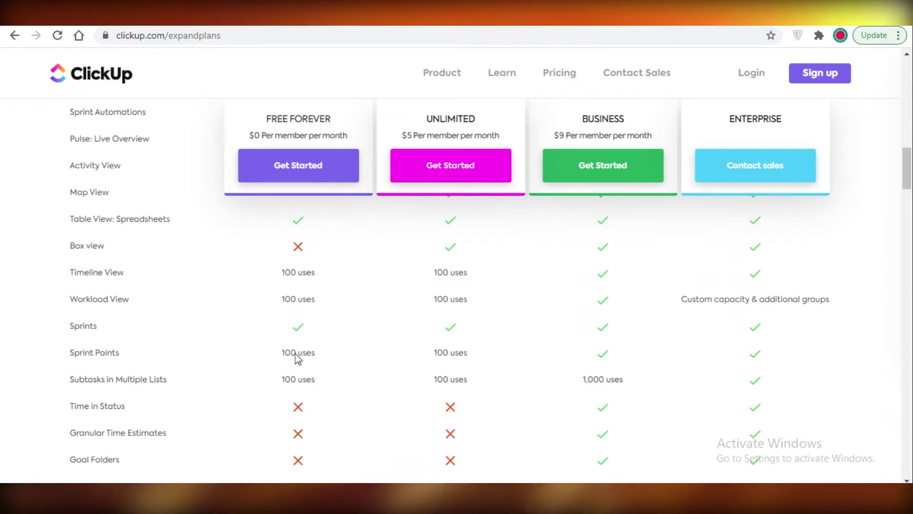
pyautogui.scroll(-4, 296, 354)
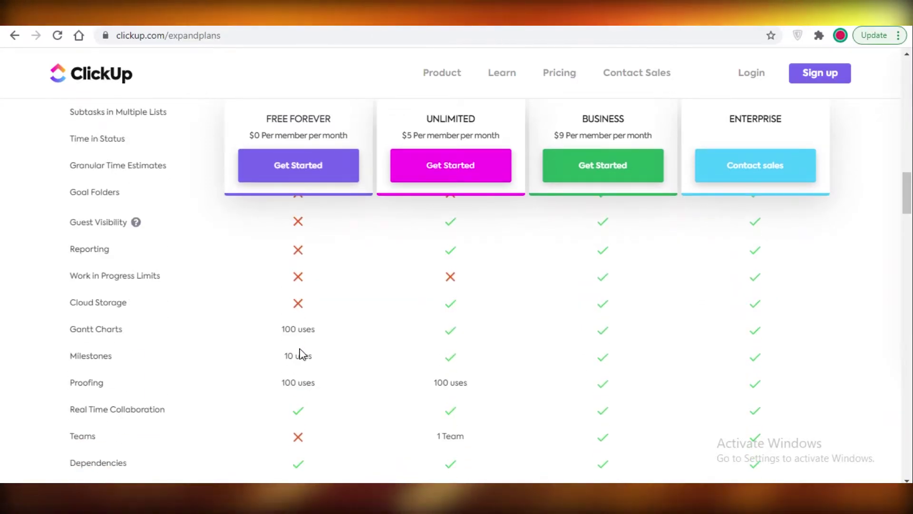
pyautogui.scroll(-2, 303, 383)
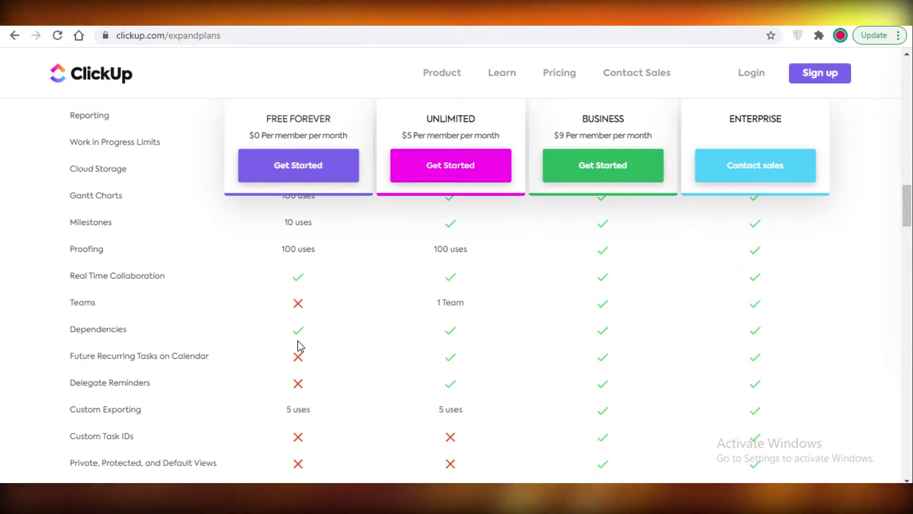
pyautogui.scroll(-2, 307, 285)
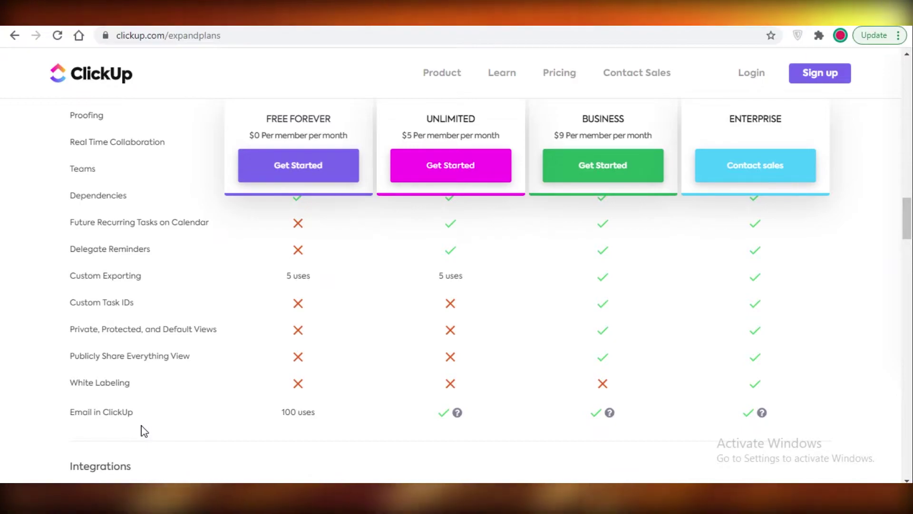
pyautogui.scroll(-3, 216, 399)
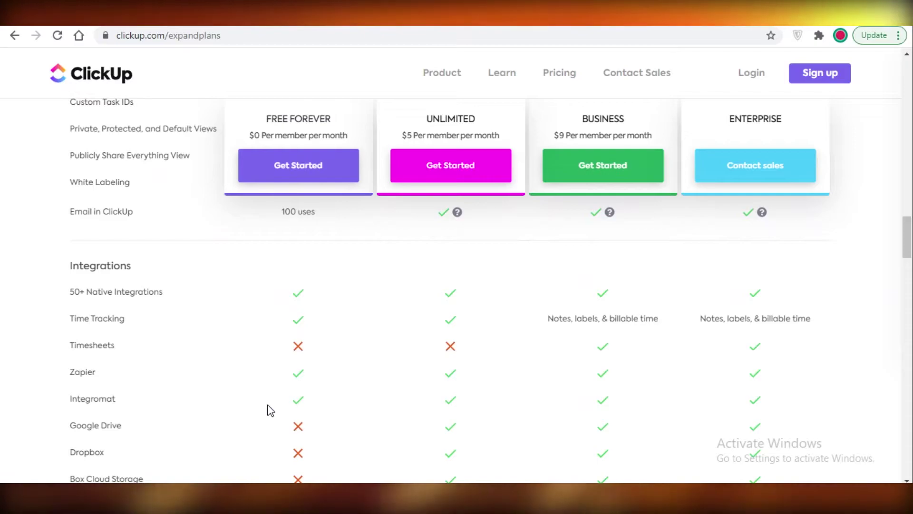
pyautogui.moveTo(76, 428); pyautogui.dragTo(190, 426)
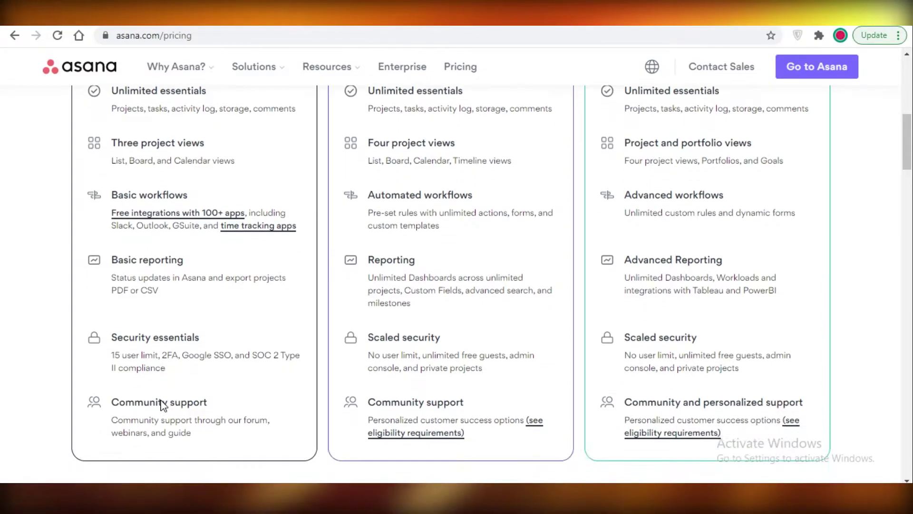
pyautogui.scroll(4, 162, 404)
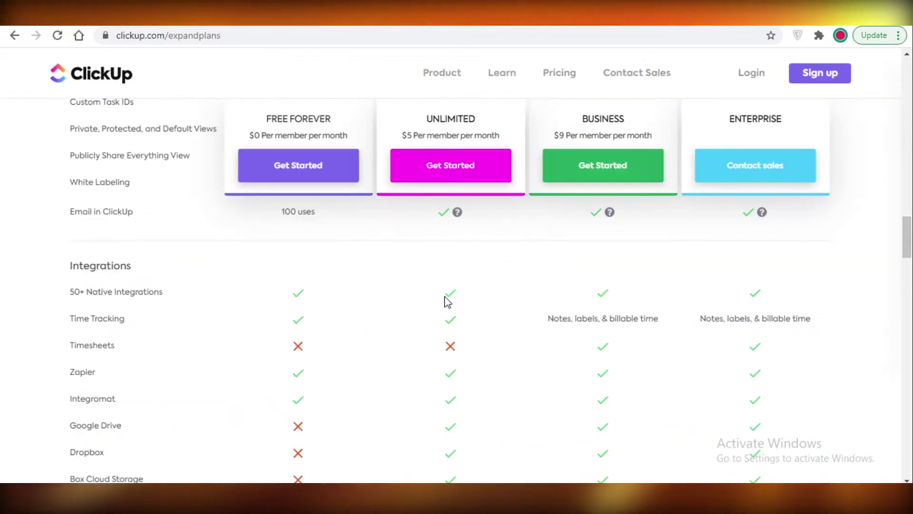
pyautogui.scroll(-7, 249, 392)
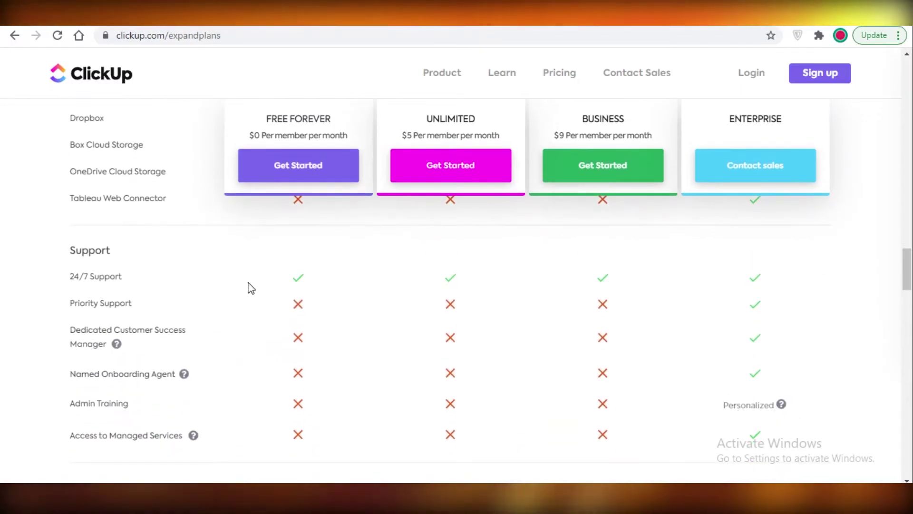
pyautogui.scroll(-3, 252, 290)
pyautogui.scroll(3, 278, 365)
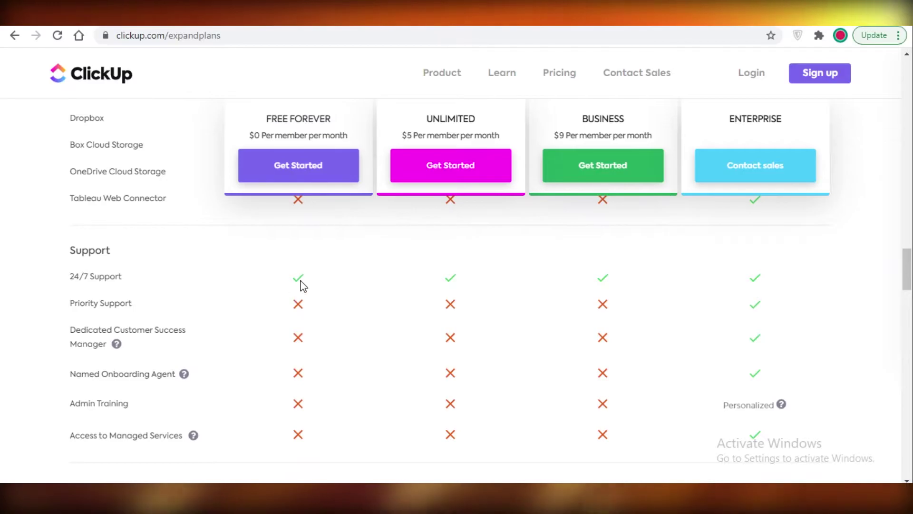
pyautogui.moveTo(75, 277); pyautogui.dragTo(202, 286)
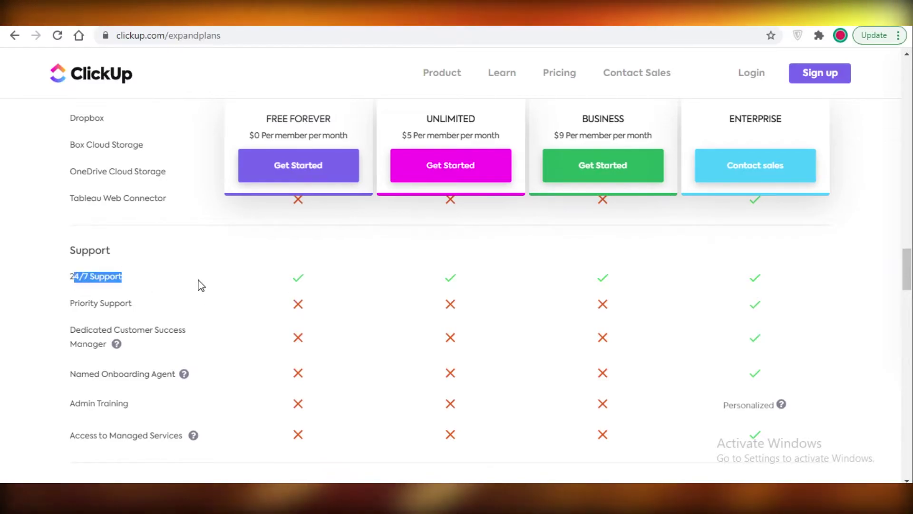
pyautogui.click(201, 285)
pyautogui.scroll(-3, 214, 376)
pyautogui.scroll(3, 217, 386)
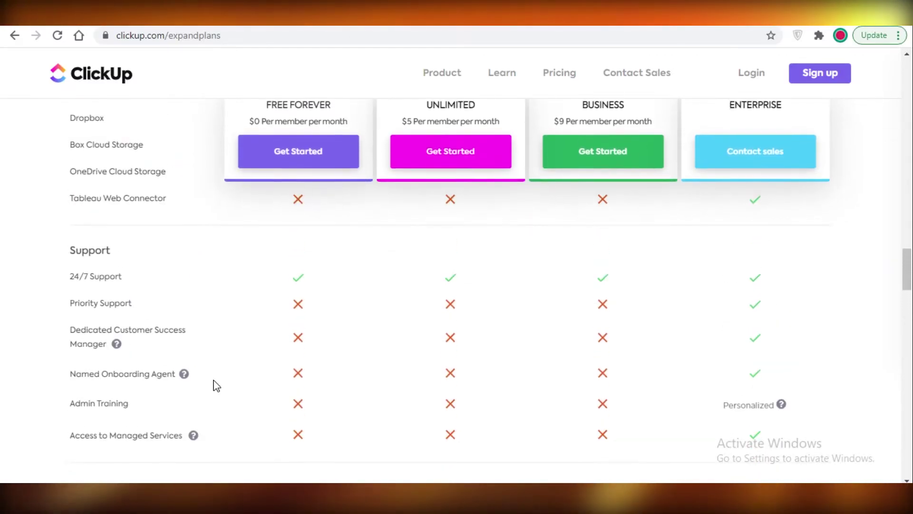
pyautogui.scroll(1, 228, 352)
pyautogui.scroll(-6, 240, 314)
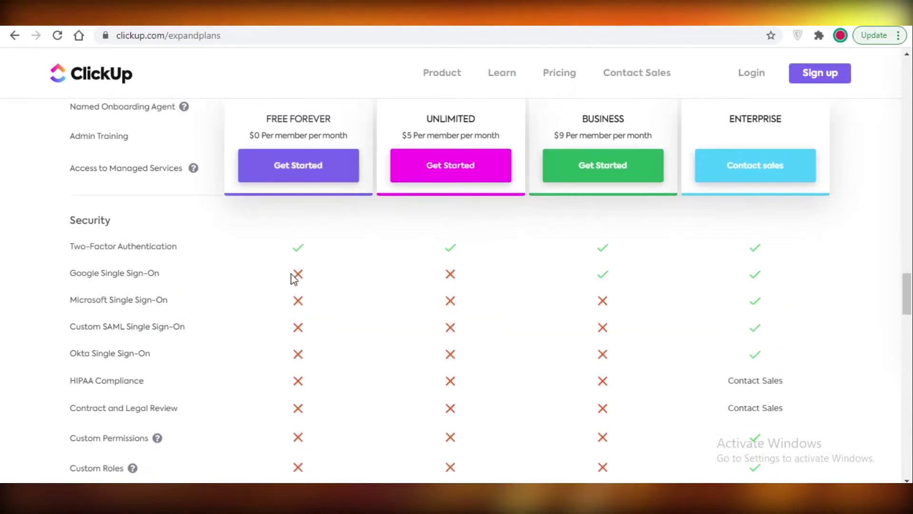
pyautogui.scroll(-5, 383, 337)
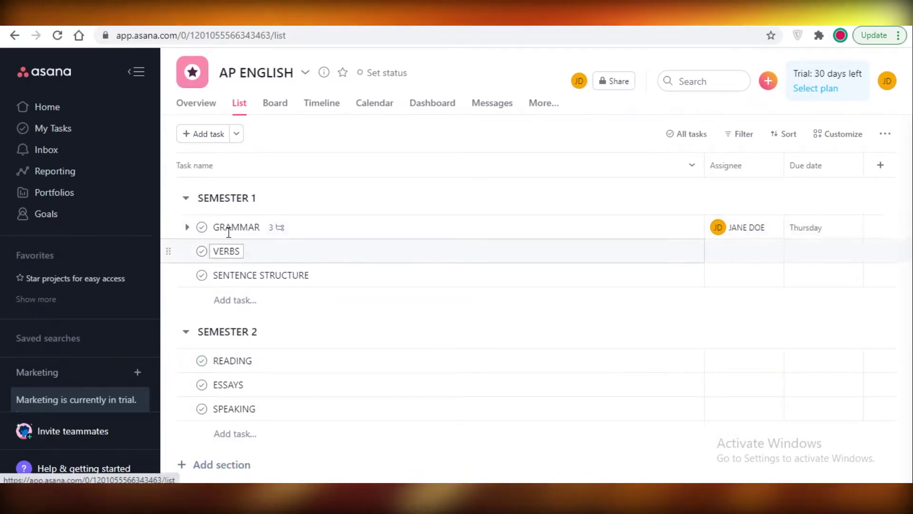
# Step: View the AP ENGLISH project as a board and a timeline, then return to the list
pyautogui.click(278, 103)
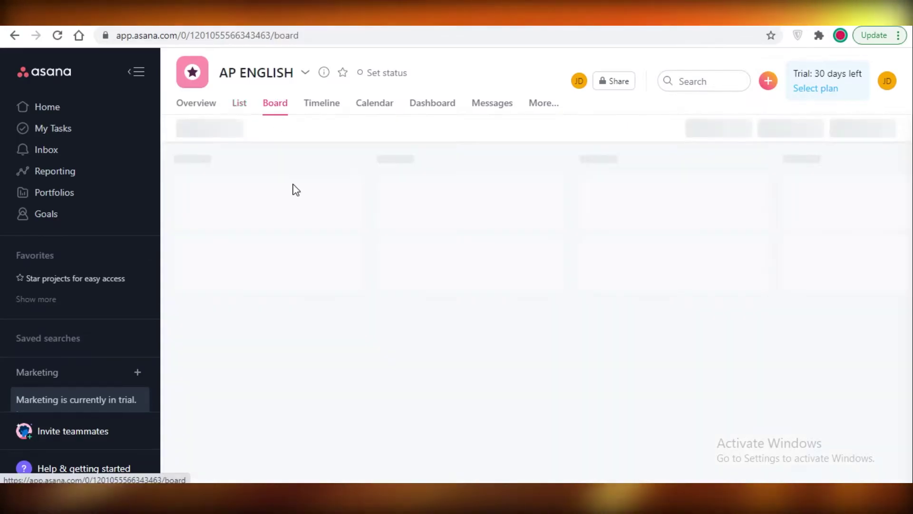
pyautogui.click(337, 112)
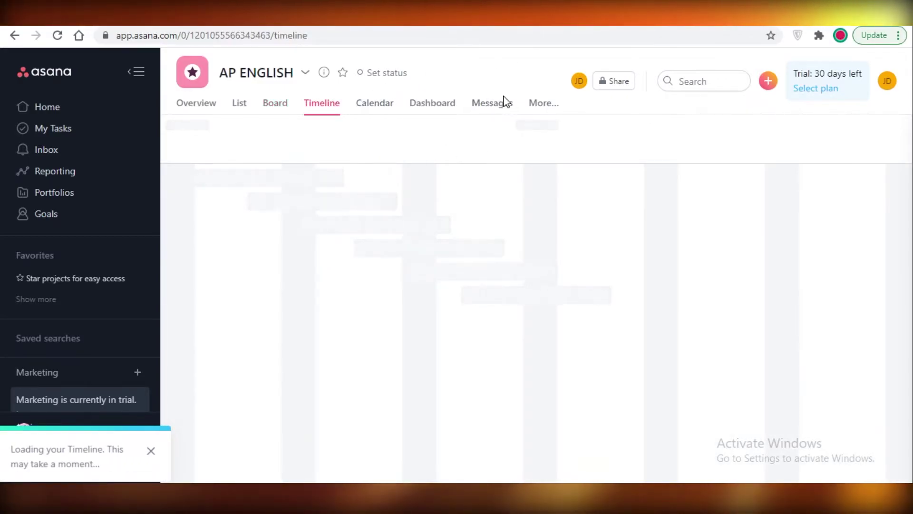
pyautogui.click(244, 104)
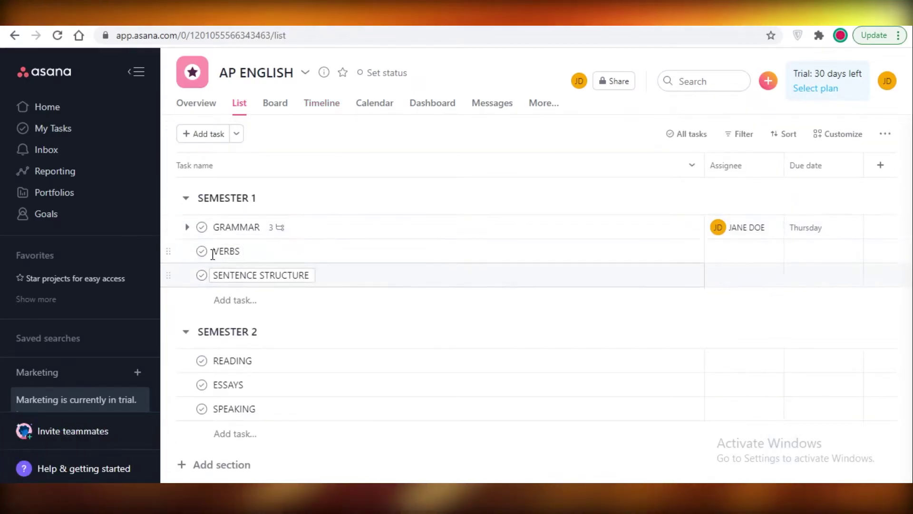
# Step: Inspect the GRAMMAR task's details and its section choices without moving it
pyautogui.click(324, 235)
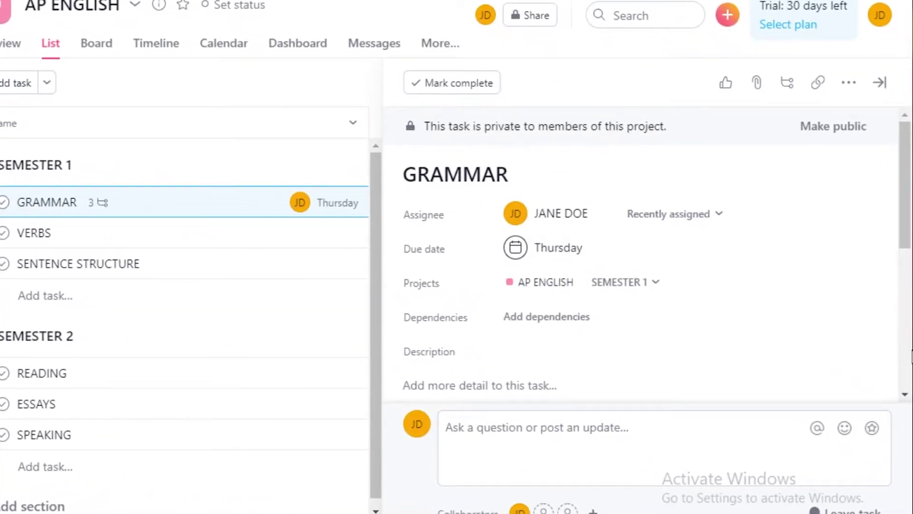
pyautogui.scroll(-8, 540, 286)
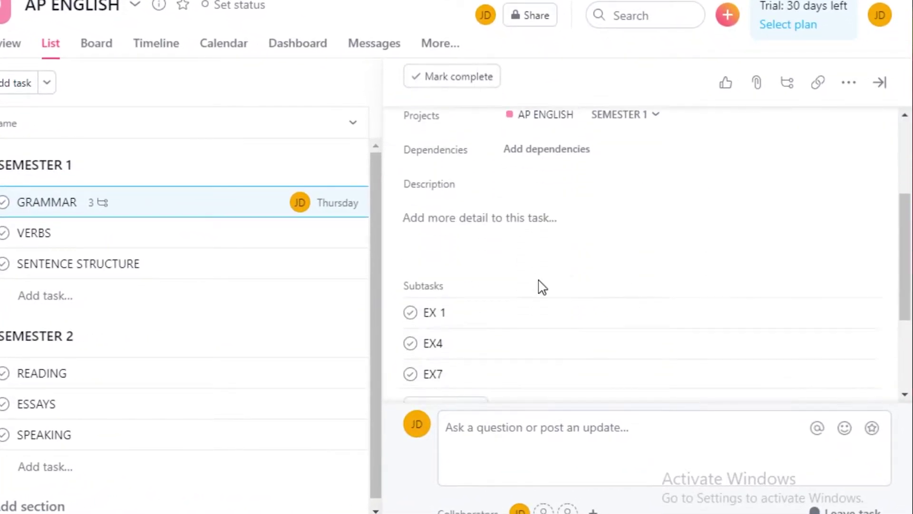
pyautogui.scroll(8, 526, 351)
pyautogui.scroll(-5, 469, 258)
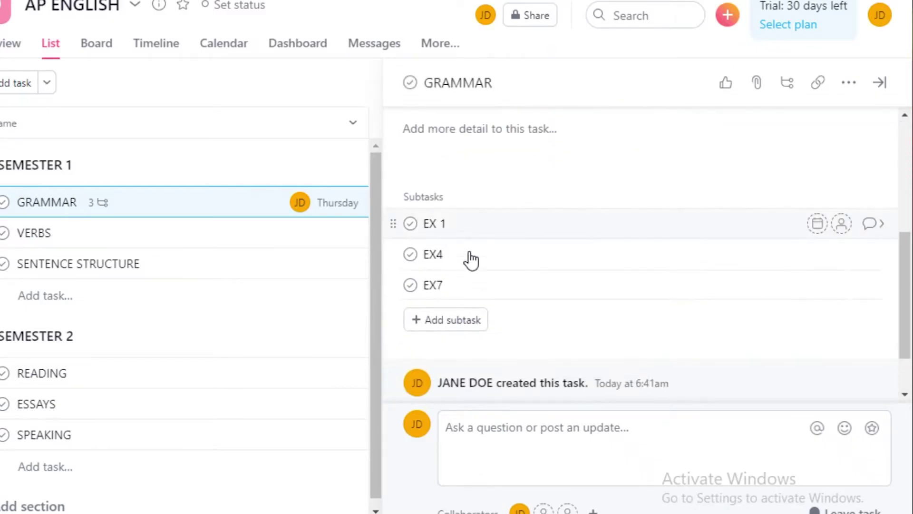
pyautogui.scroll(-2, 475, 361)
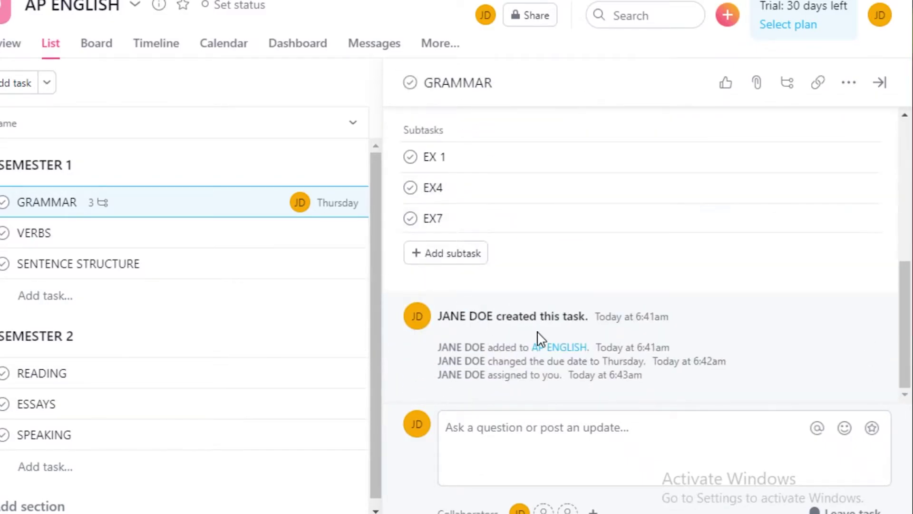
pyautogui.scroll(5, 537, 338)
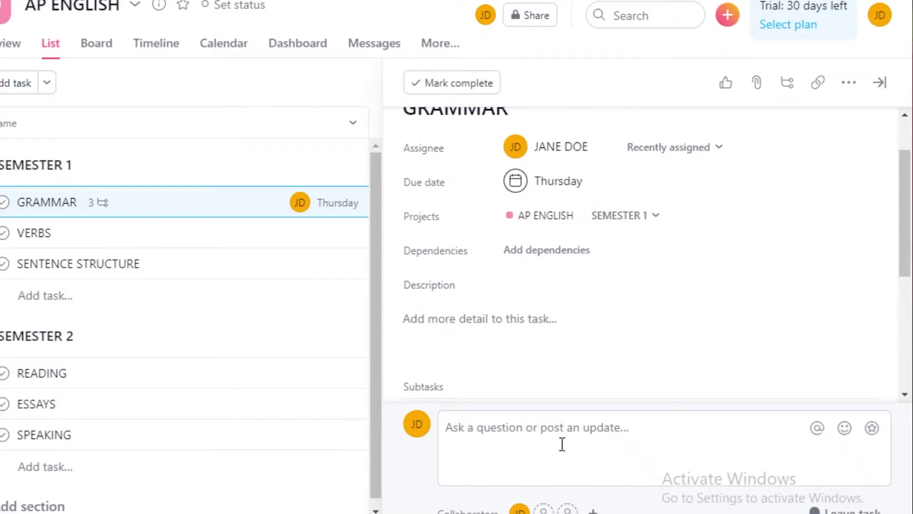
pyautogui.press('Escape')
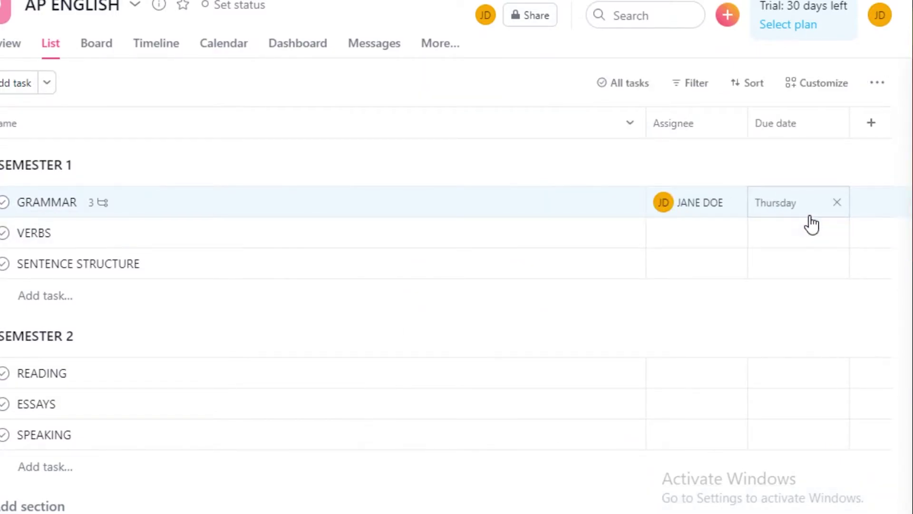
pyautogui.click(582, 207)
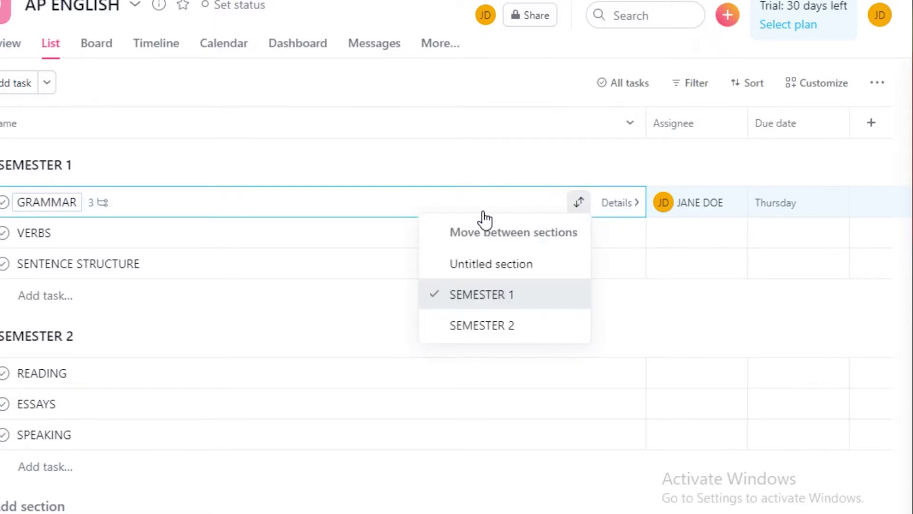
pyautogui.click(483, 211)
pyautogui.press('Escape')
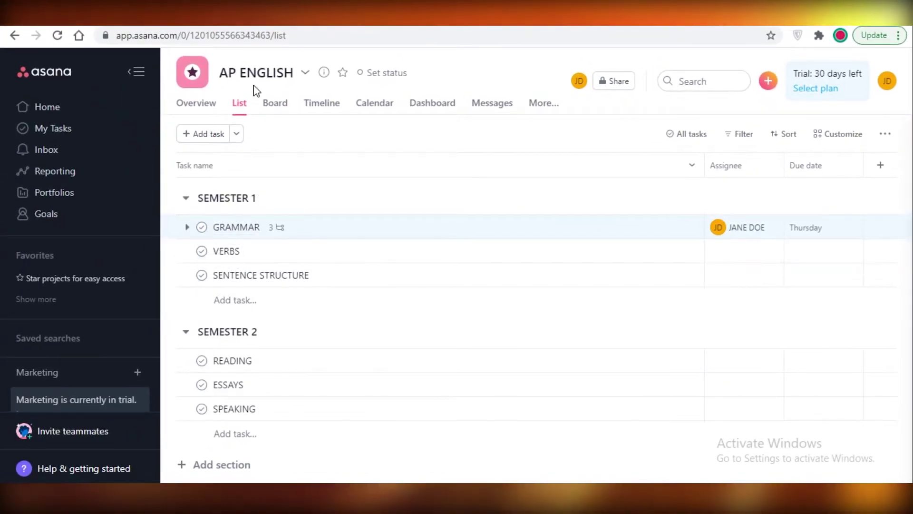
# Step: Look over the READING task, then tick off GRAMMAR's subtask EX4 as complete
pyautogui.click(326, 365)
pyautogui.scroll(-3, 679, 227)
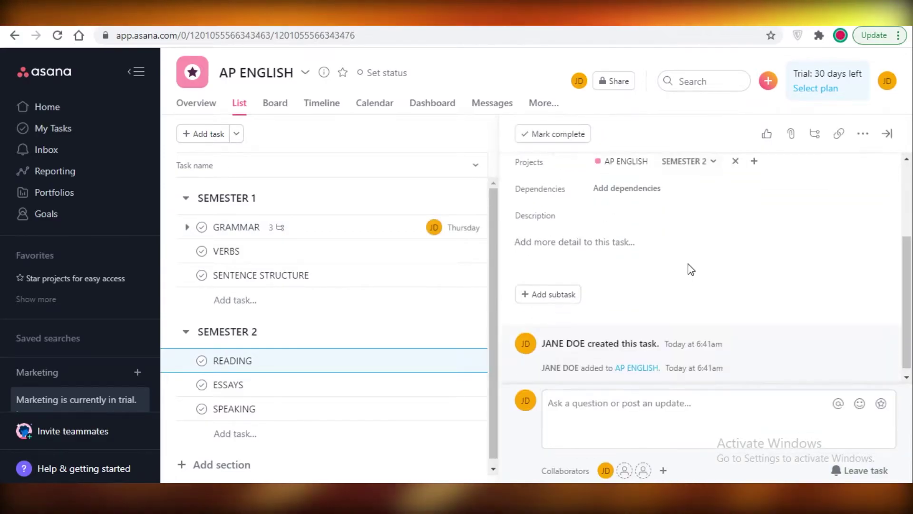
pyautogui.scroll(3, 692, 276)
pyautogui.scroll(-3, 693, 281)
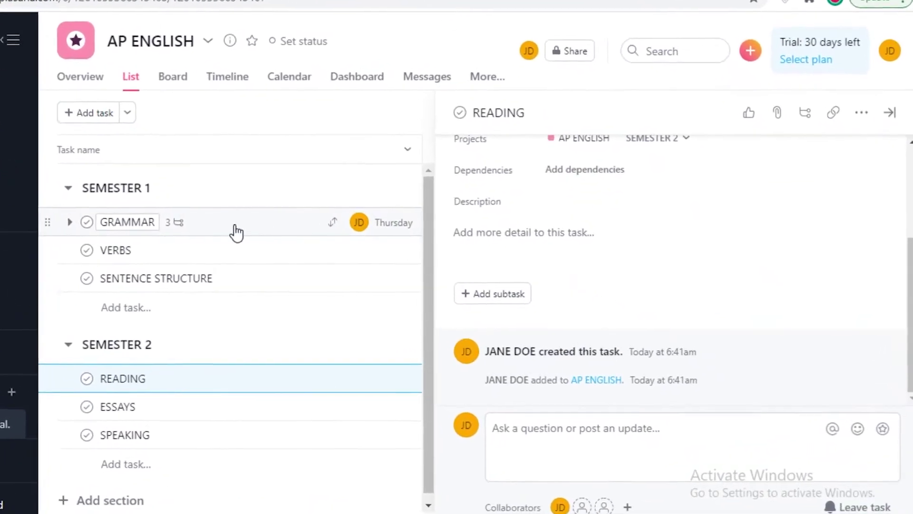
pyautogui.click(236, 233)
pyautogui.scroll(-5, 550, 312)
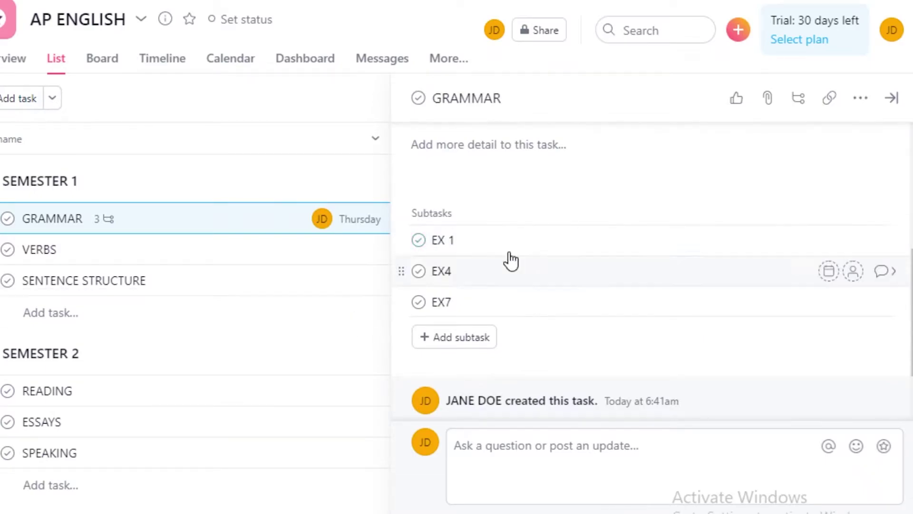
pyautogui.scroll(3, 433, 298)
pyautogui.scroll(-5, 443, 324)
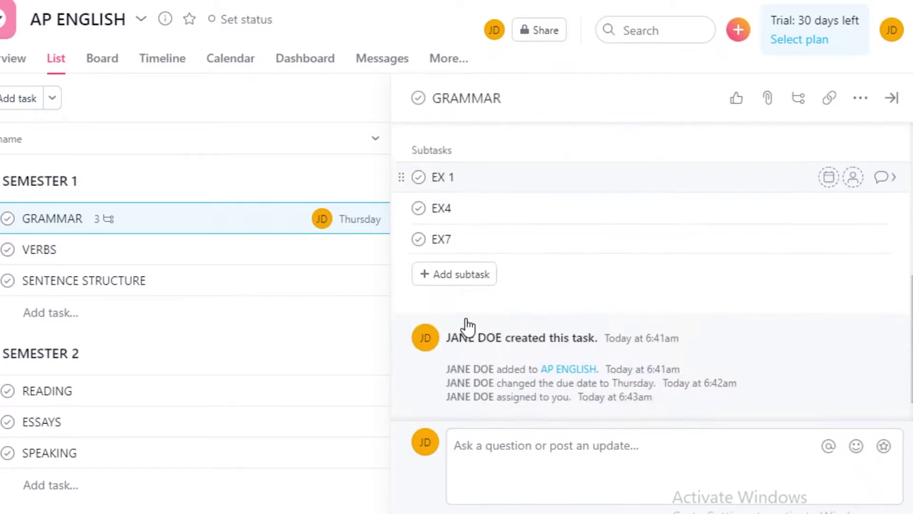
pyautogui.click(419, 204)
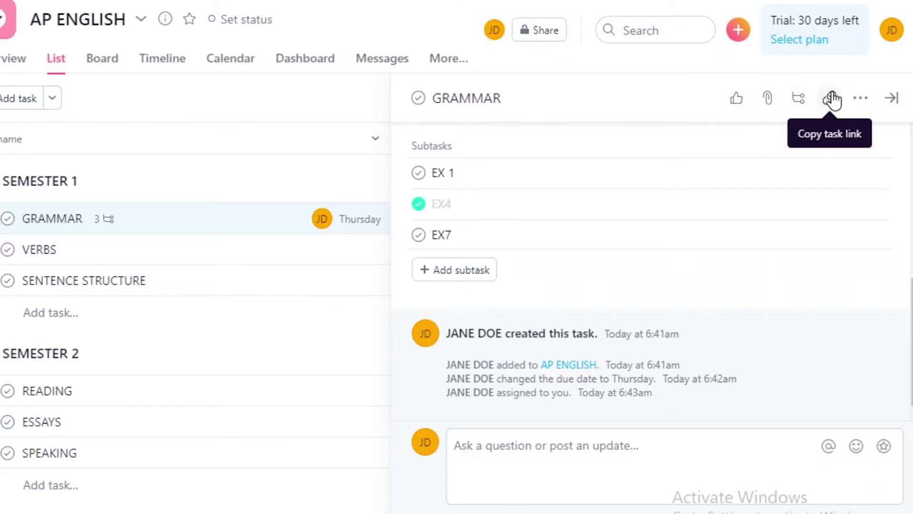
# Step: Check GRAMMAR's more-actions menu, then close the task details
pyautogui.click(859, 100)
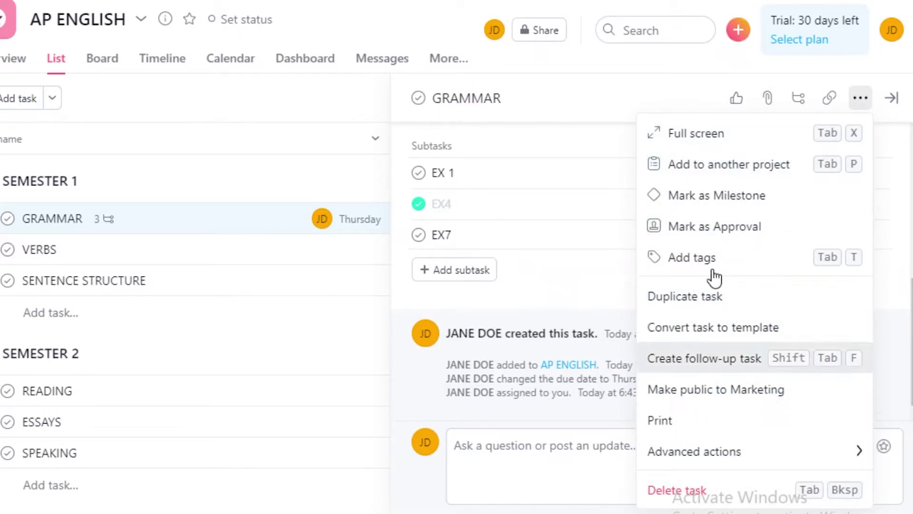
pyautogui.click(891, 98)
pyautogui.click(891, 98)
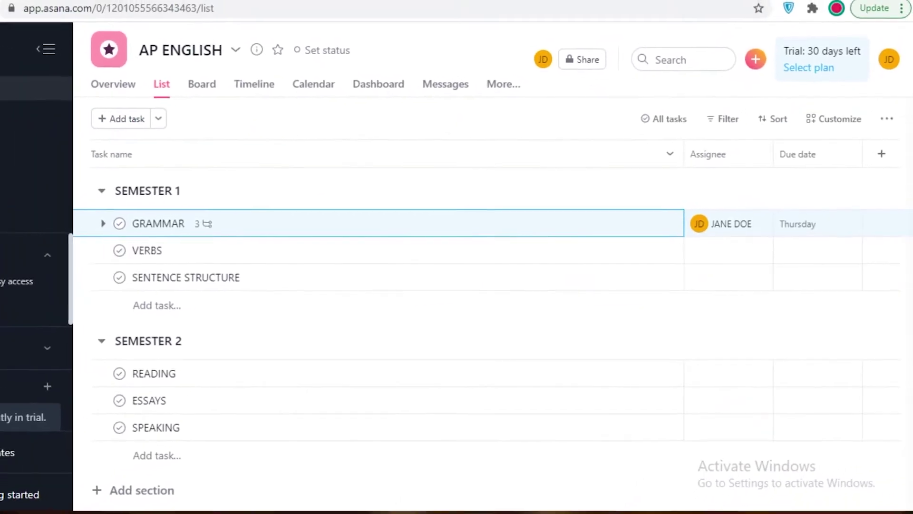
# Step: Go to Home, then open My Tasks in its September 2021 calendar view
pyautogui.click(39, 102)
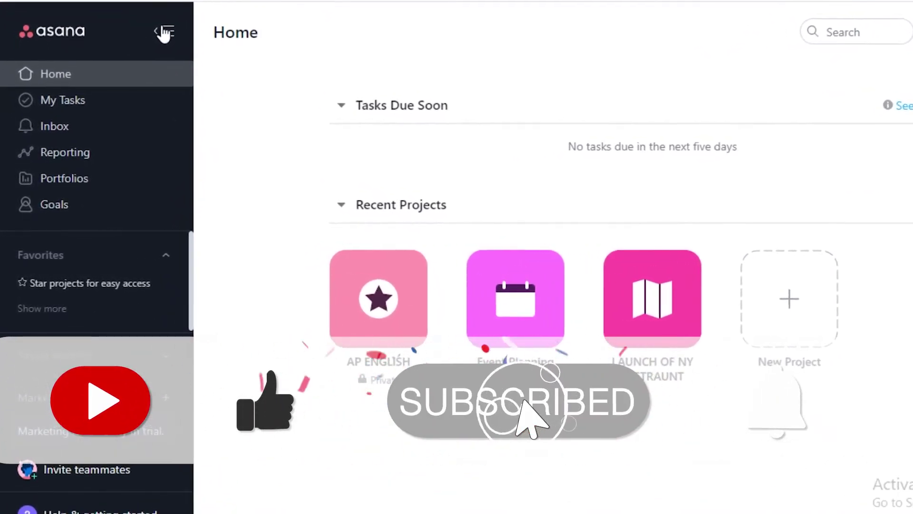
pyautogui.click(100, 113)
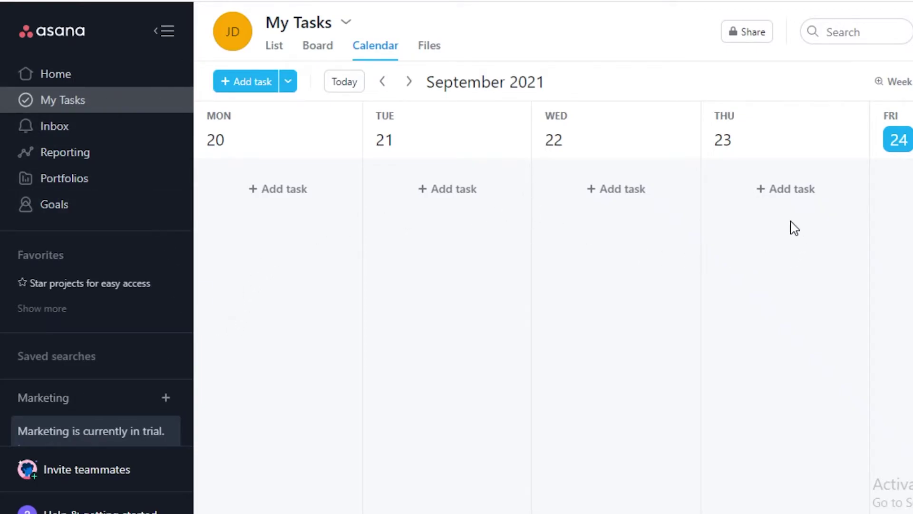
# Step: Show My Tasks in the List layout instead of the calendar
pyautogui.click(273, 48)
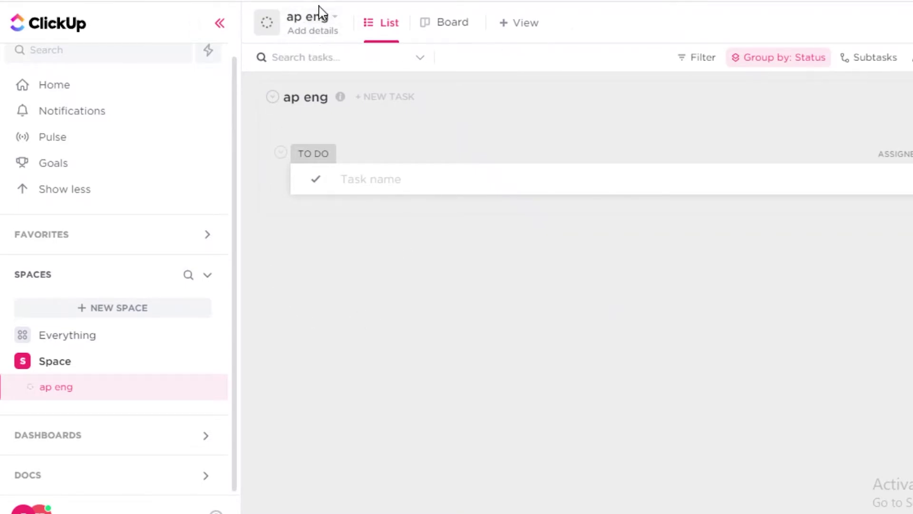
# Step: Create a new list named ap math in the ClickUp Space
pyautogui.scroll(1, 38, 361)
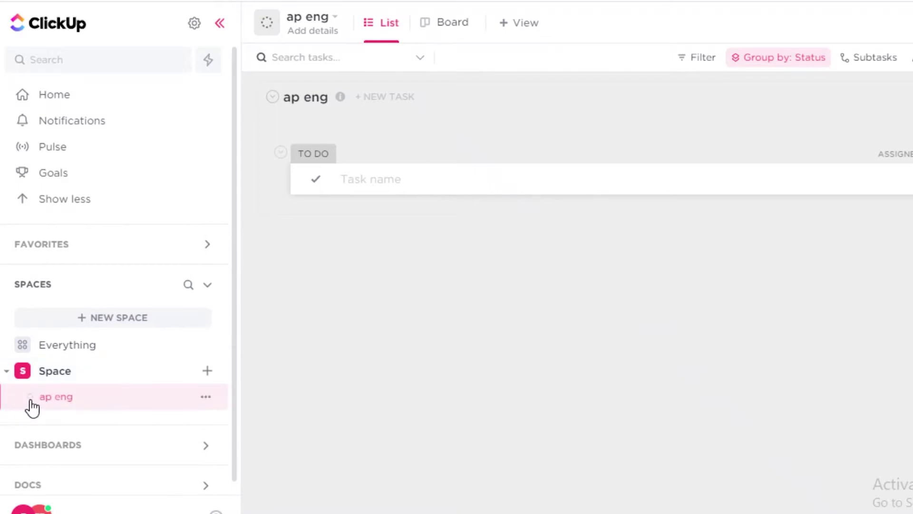
pyautogui.click(207, 373)
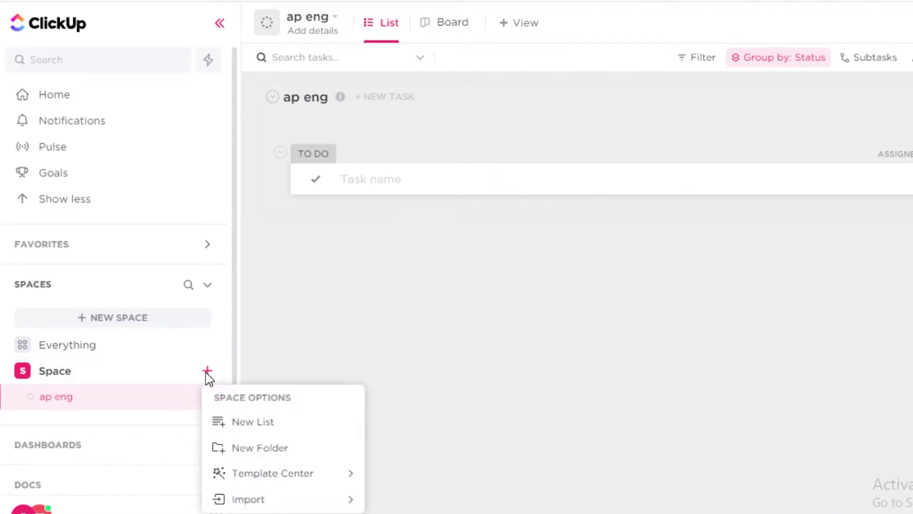
pyautogui.click(254, 423)
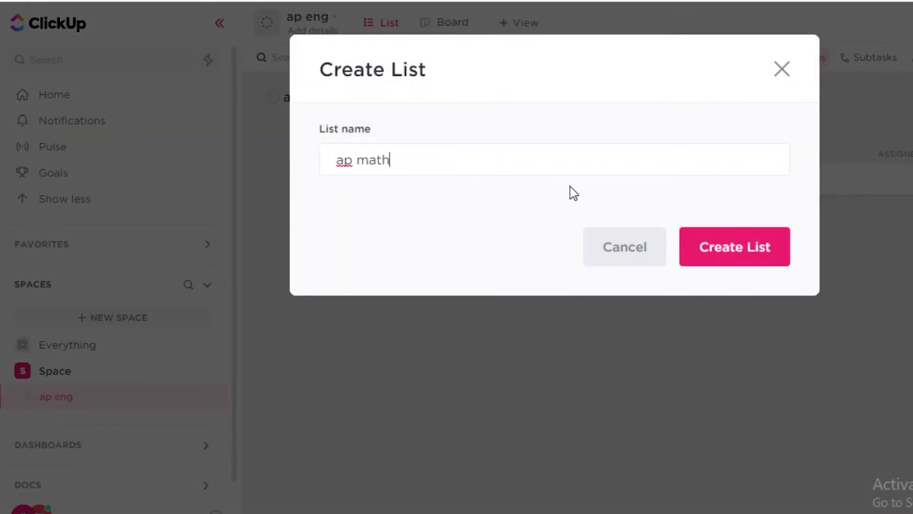
pyautogui.press('Return')
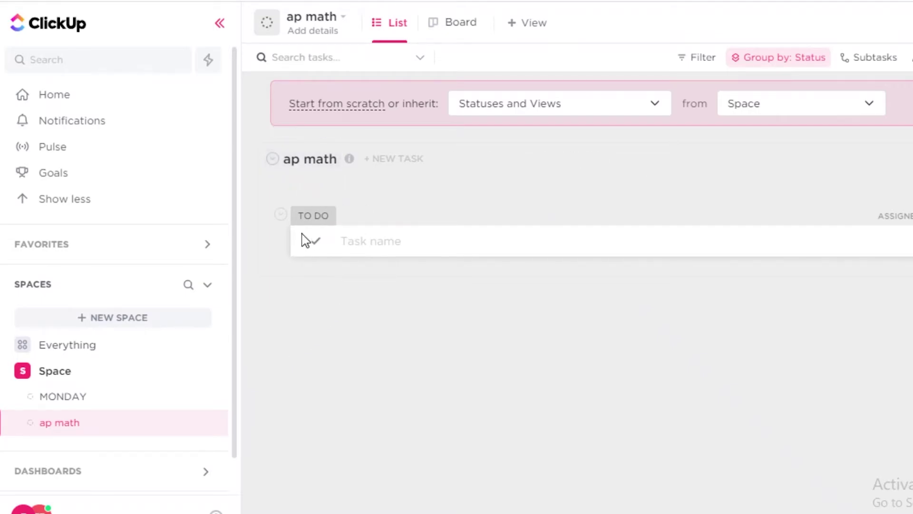
# Step: Add a task named 'homework' to the ap math list
pyautogui.click(351, 242)
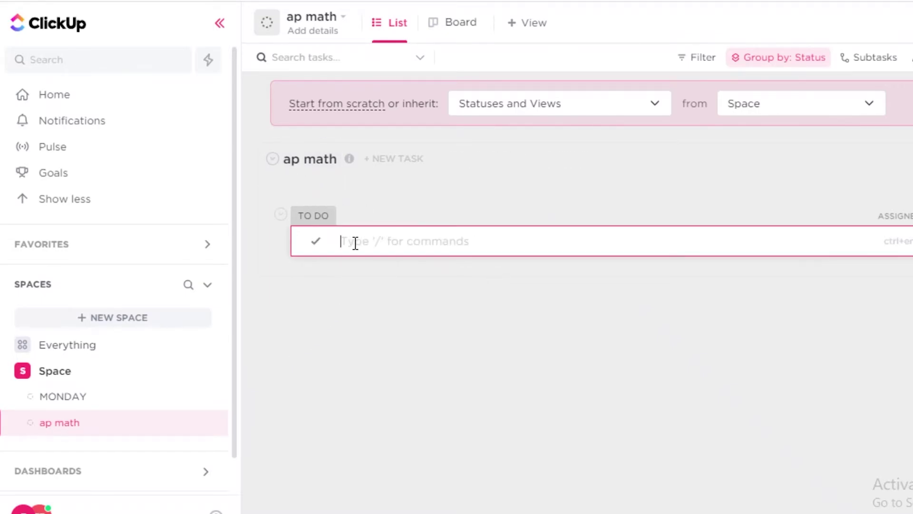
pyautogui.click(294, 155)
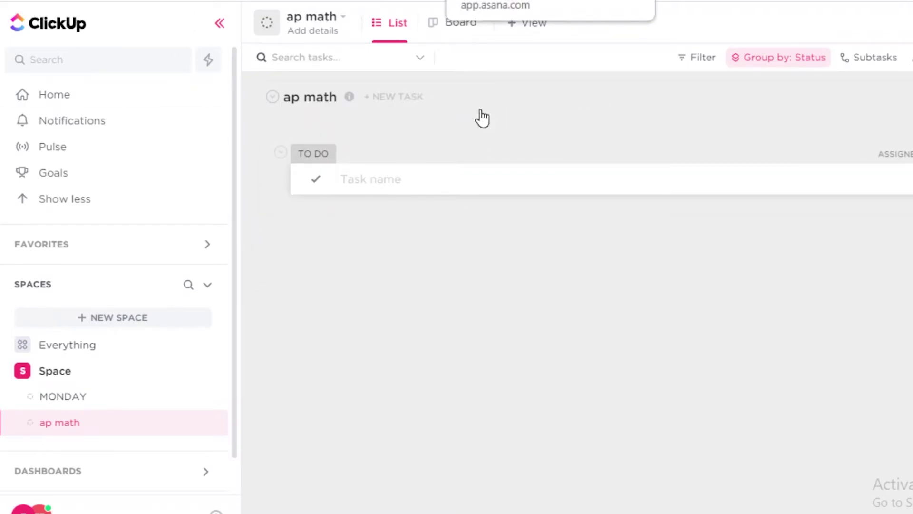
pyautogui.click(357, 179)
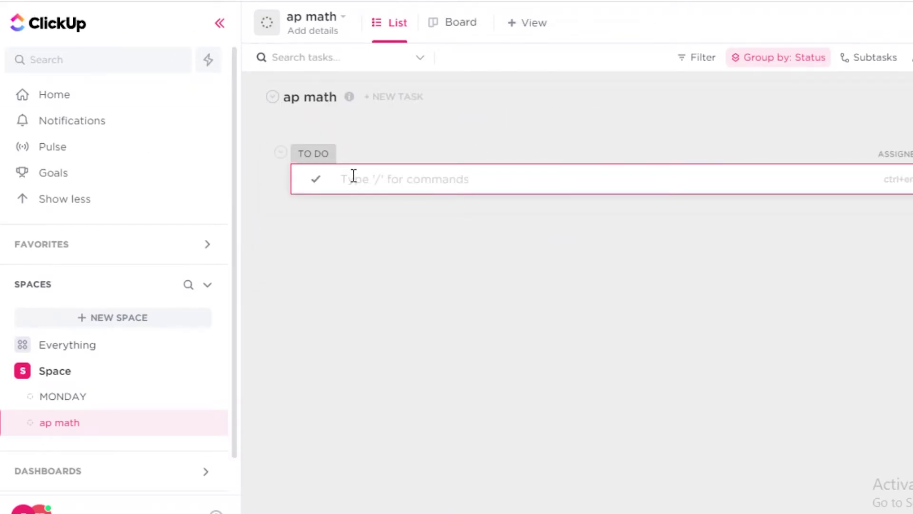
pyautogui.write('homework')
pyautogui.press('Return')
# Step: On the board, add an IN PROGRESS status column that applies to this list only
pyautogui.click(450, 22)
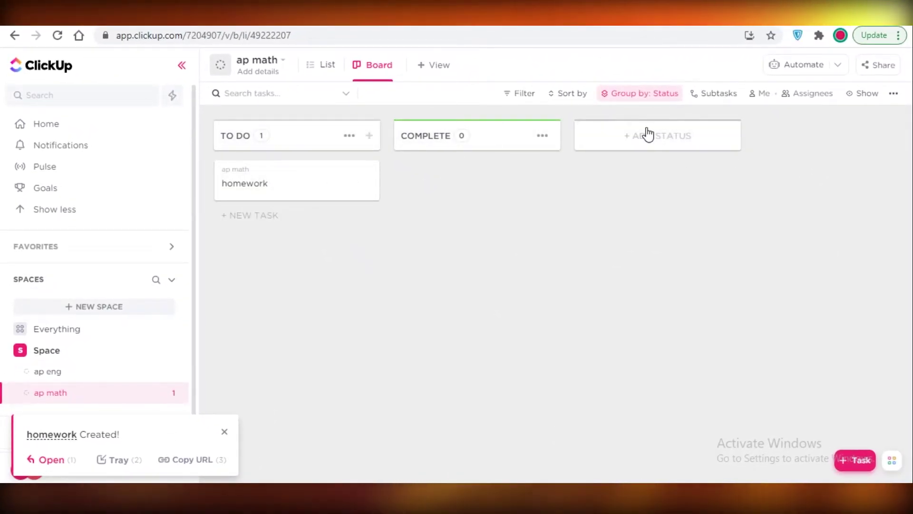
pyautogui.click(648, 134)
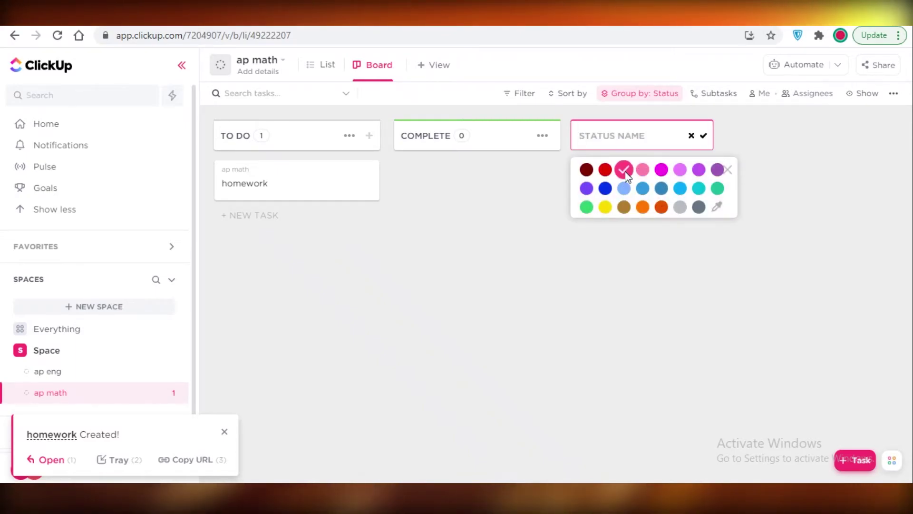
pyautogui.click(586, 169)
pyautogui.click(623, 170)
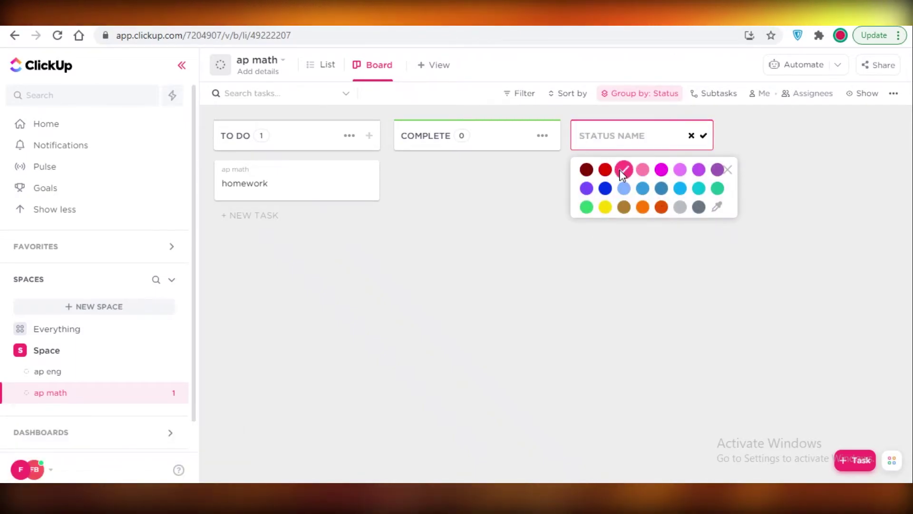
pyautogui.click(630, 135)
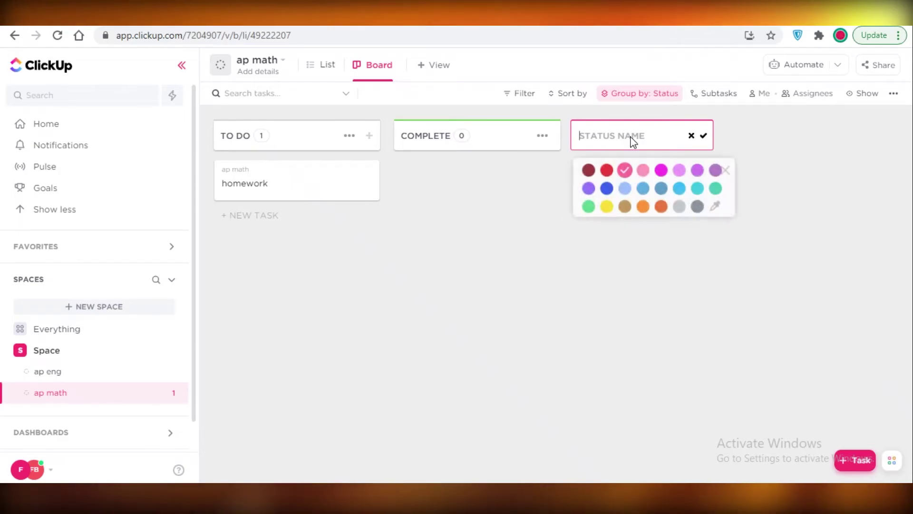
pyautogui.write('ski')
pyautogui.press('Return')
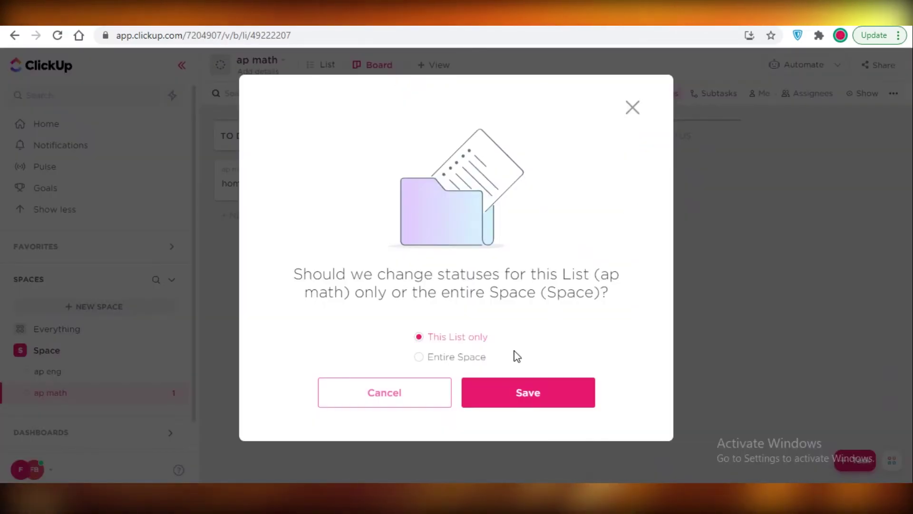
pyautogui.press('Return')
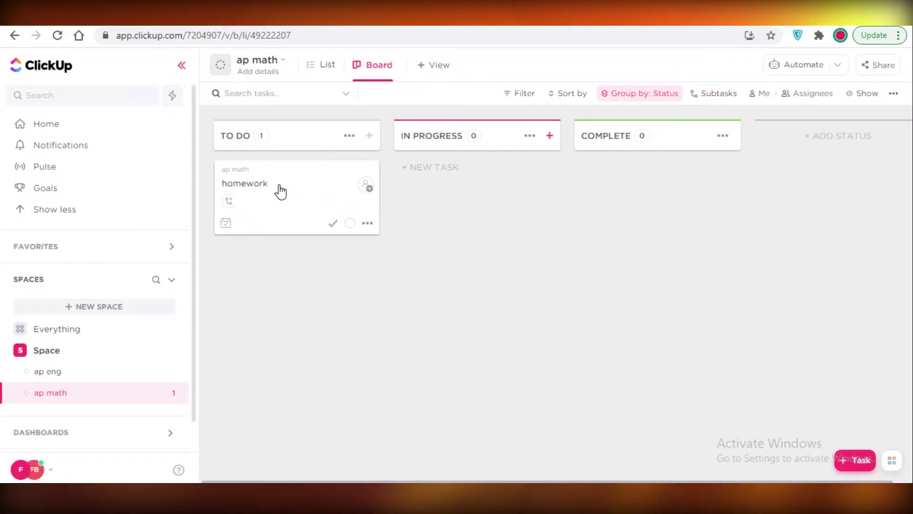
# Step: Drag homework to IN PROGRESS and back to TO DO, then bring up the new-view chooser
pyautogui.moveTo(294, 201); pyautogui.dragTo(475, 181)
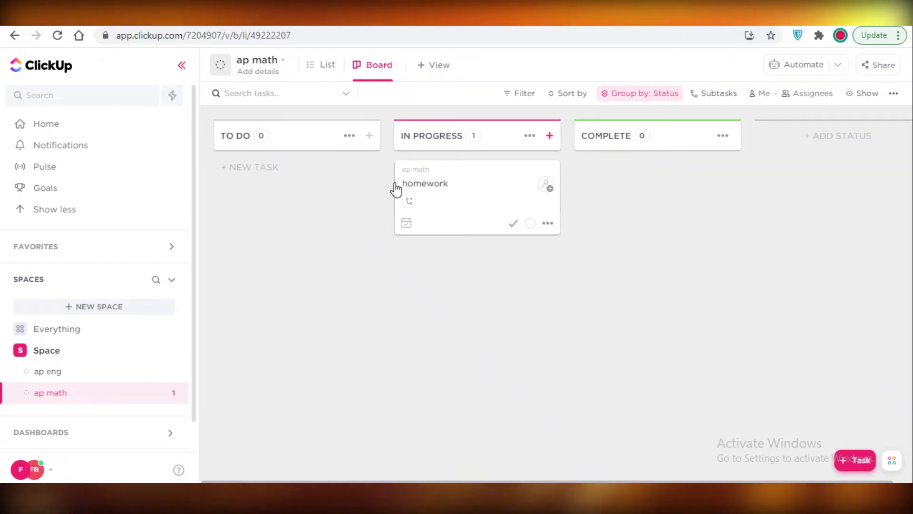
pyautogui.moveTo(395, 189); pyautogui.dragTo(285, 183)
pyautogui.click(327, 65)
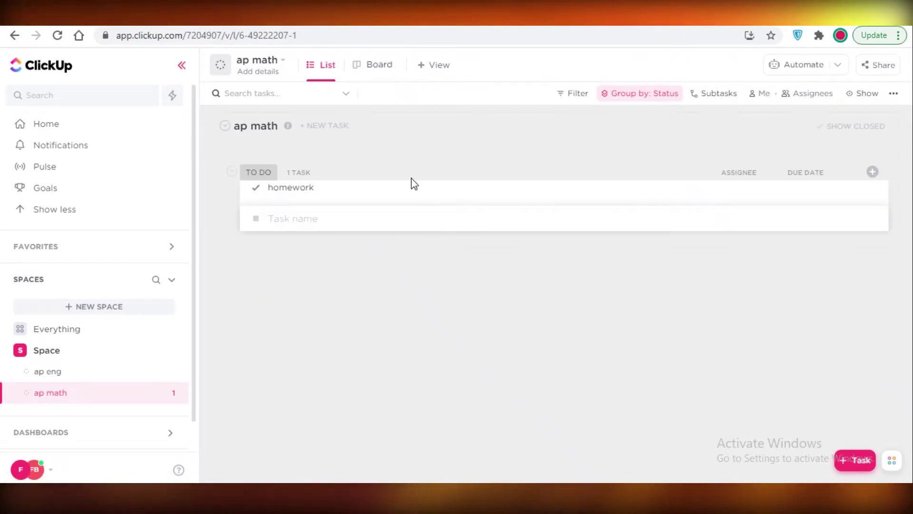
pyautogui.click(361, 74)
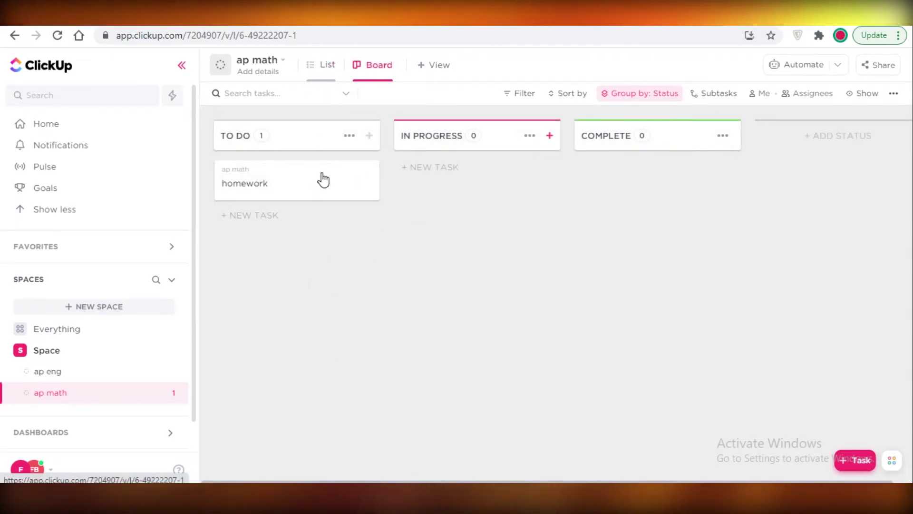
pyautogui.click(382, 72)
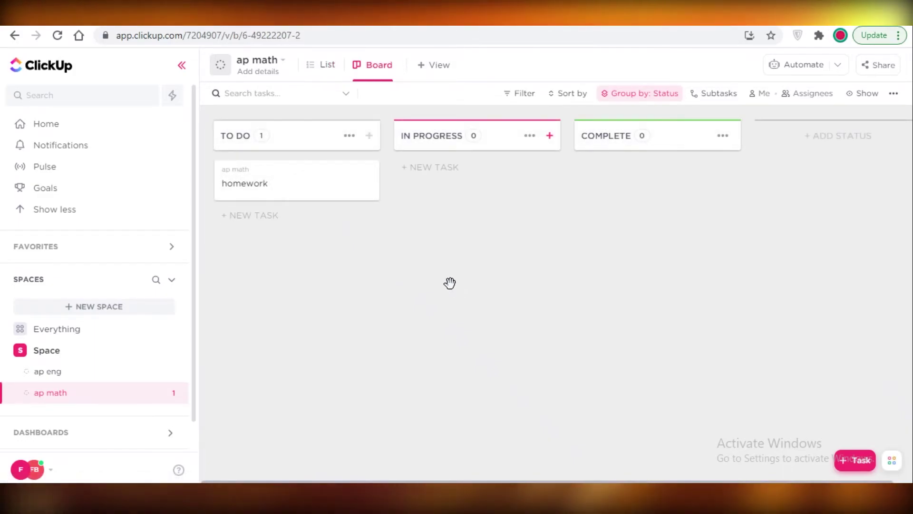
pyautogui.click(433, 64)
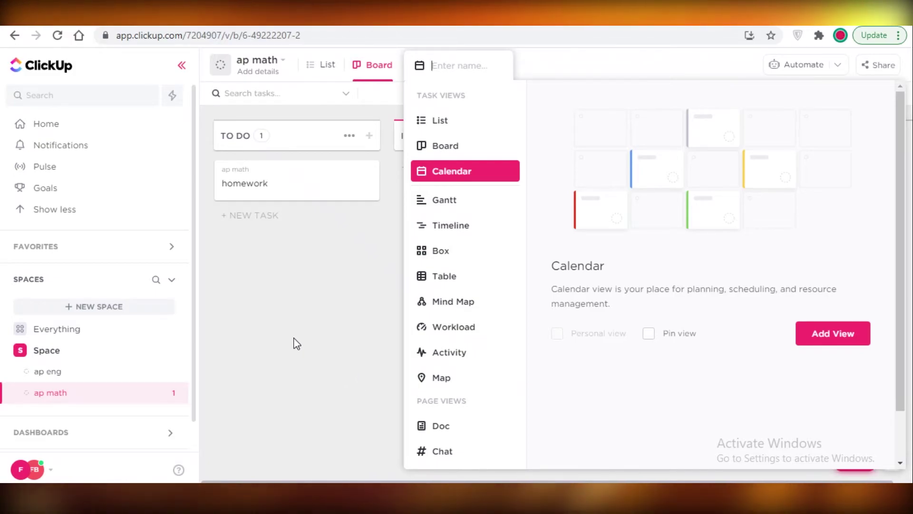
# Step: Add a Gantt view, then a Timeline view, to the ap math list
pyautogui.click(455, 204)
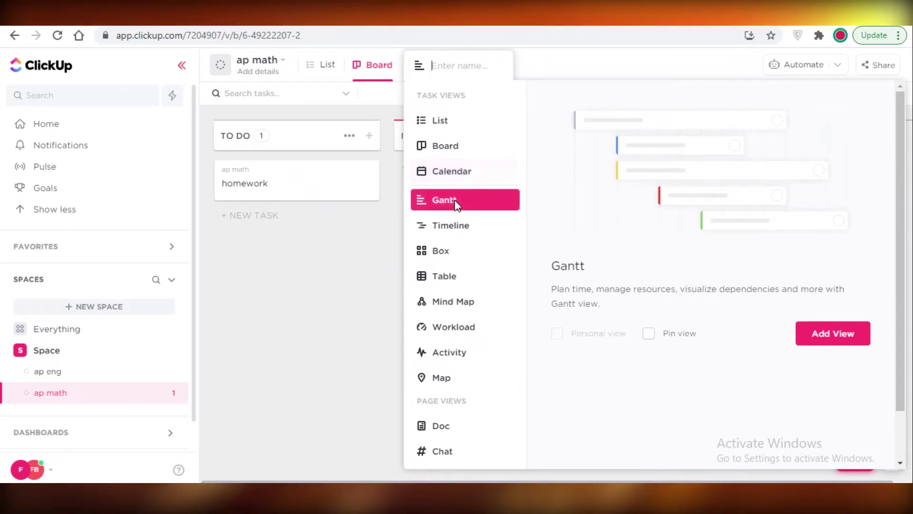
pyautogui.click(833, 333)
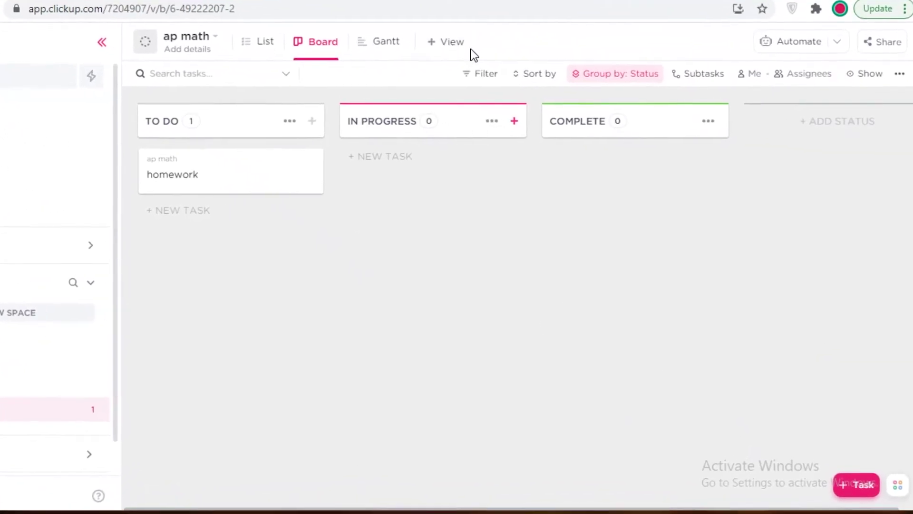
pyautogui.click(446, 41)
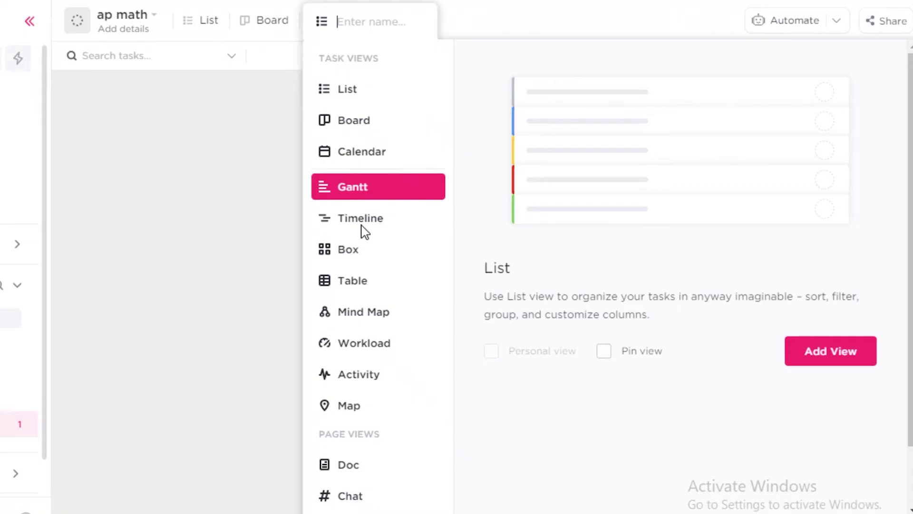
pyautogui.click(864, 356)
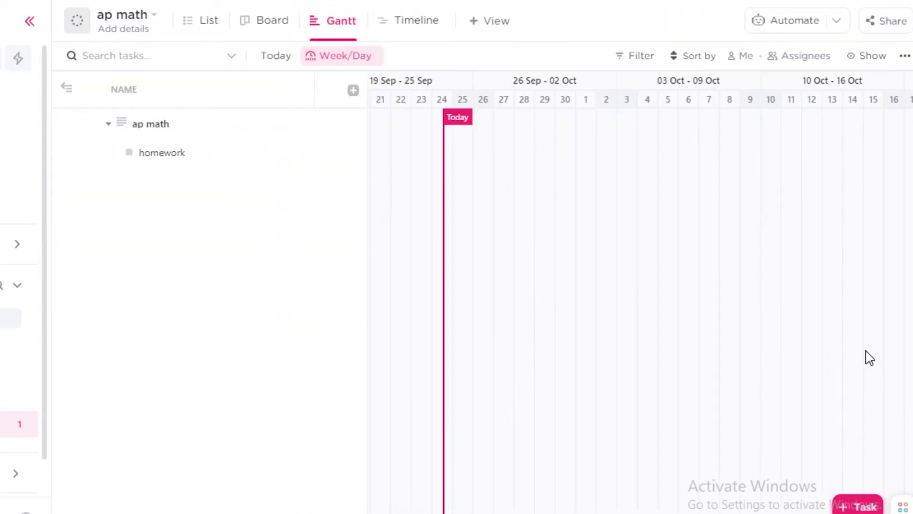
pyautogui.click(499, 24)
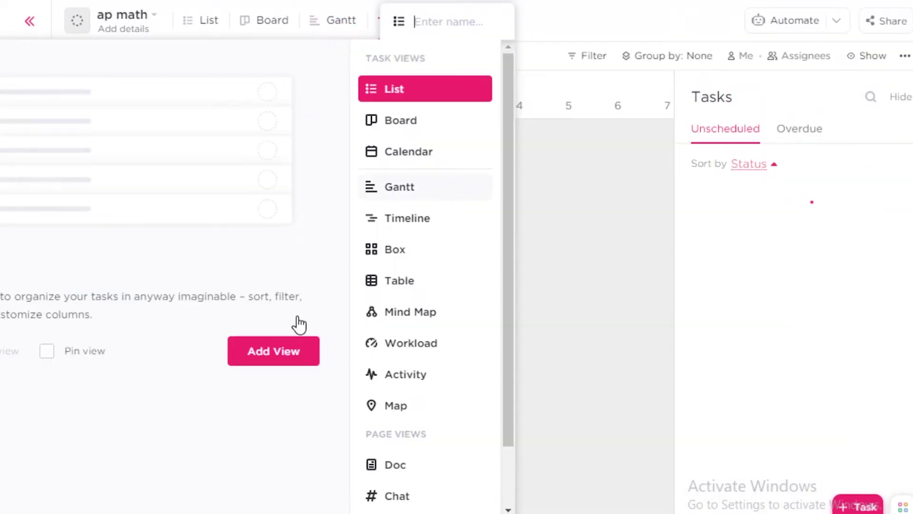
# Step: Add a Mind Map view to the ap math list
pyautogui.click(394, 251)
pyautogui.click(410, 312)
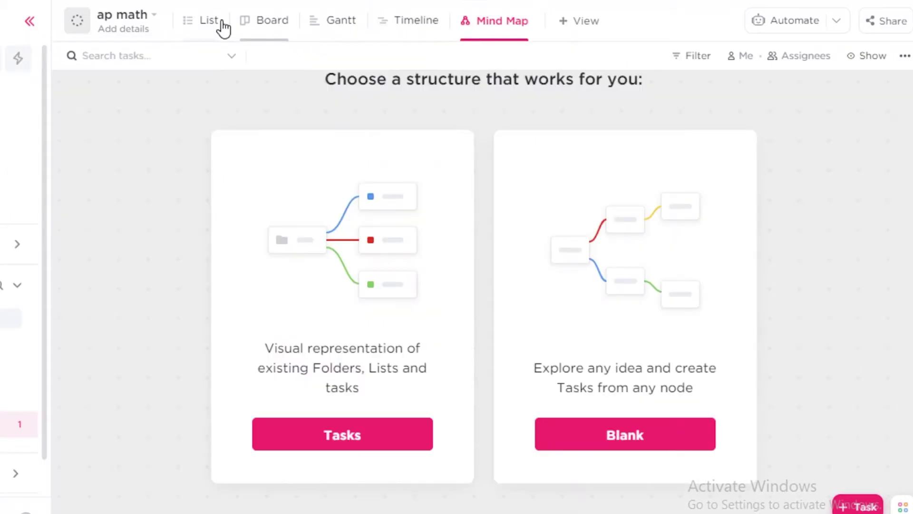
pyautogui.click(260, 25)
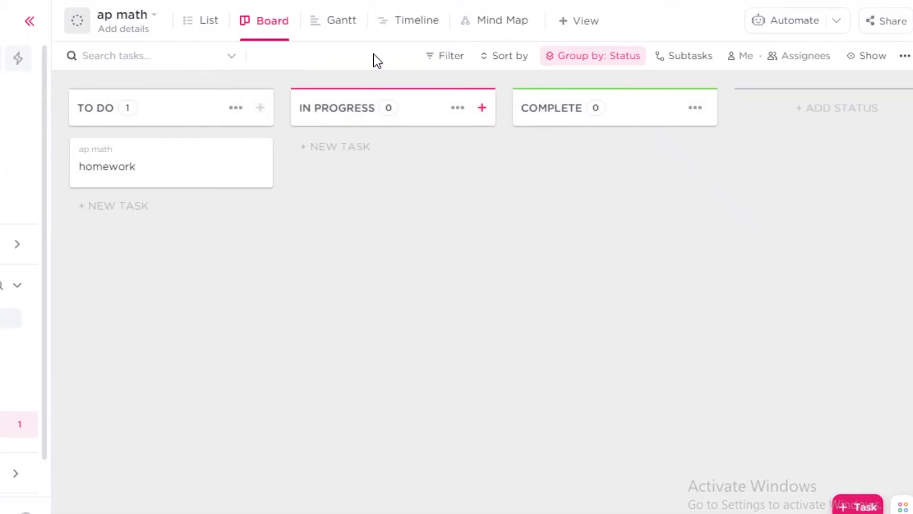
# Step: On the Gantt chart, narrow the name panel and schedule homework from 28 Sep to 7 Oct
pyautogui.click(342, 26)
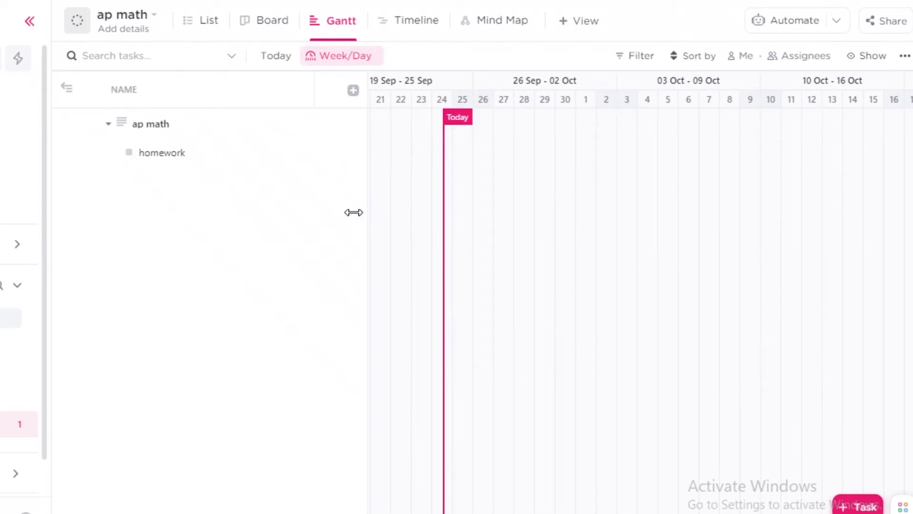
pyautogui.moveTo(364, 109); pyautogui.dragTo(73, 165)
pyautogui.moveTo(208, 187); pyautogui.dragTo(215, 187)
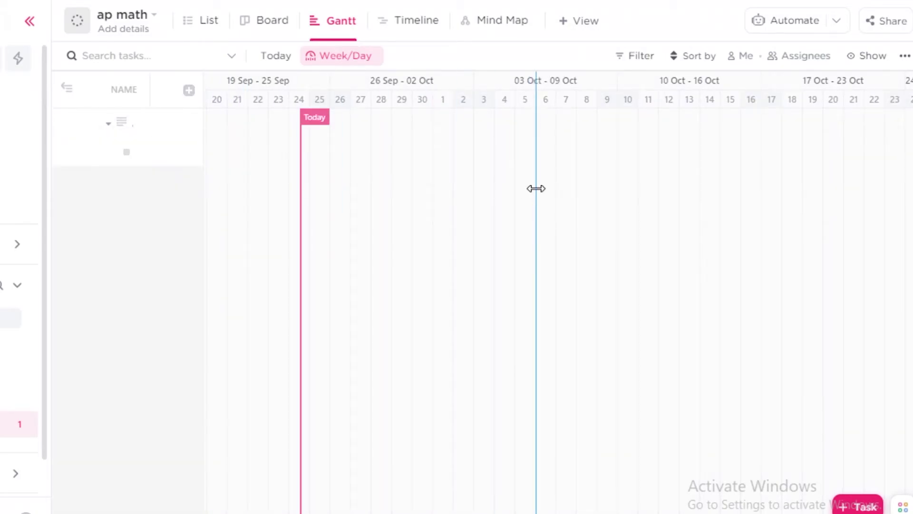
pyautogui.moveTo(29, 243); pyautogui.dragTo(28, 243)
pyautogui.click(394, 153)
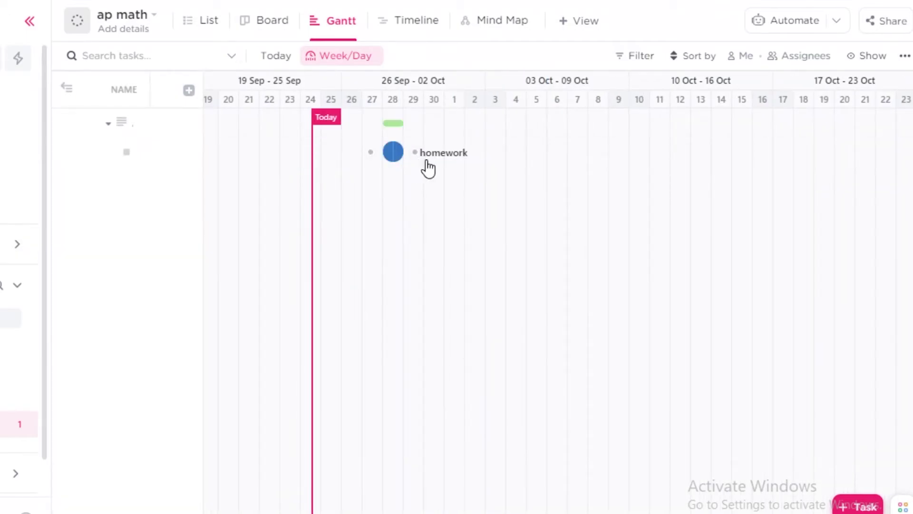
pyautogui.hscroll(2, 443, 194)
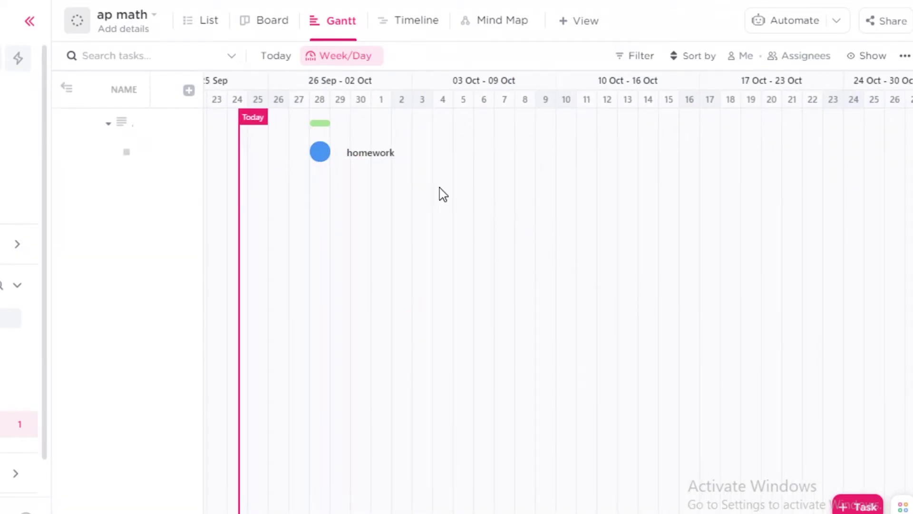
pyautogui.moveTo(333, 153); pyautogui.dragTo(605, 153)
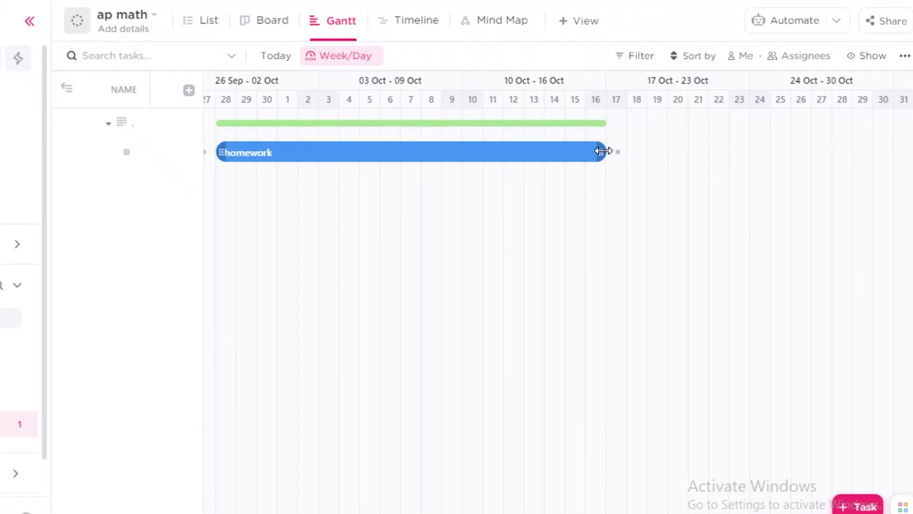
pyautogui.moveTo(603, 151); pyautogui.dragTo(423, 182)
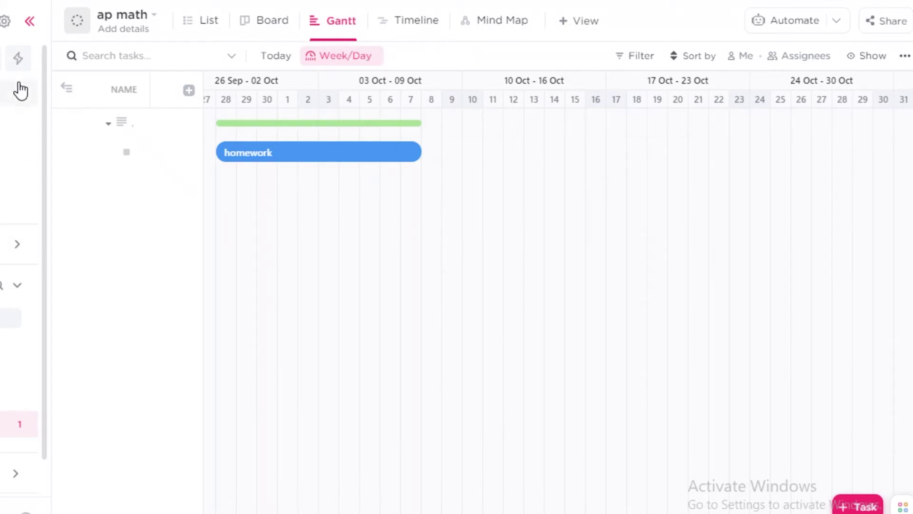
# Step: Schedule the revision task on the Gantt chart to start 10 Oct, following homework
pyautogui.click(201, 24)
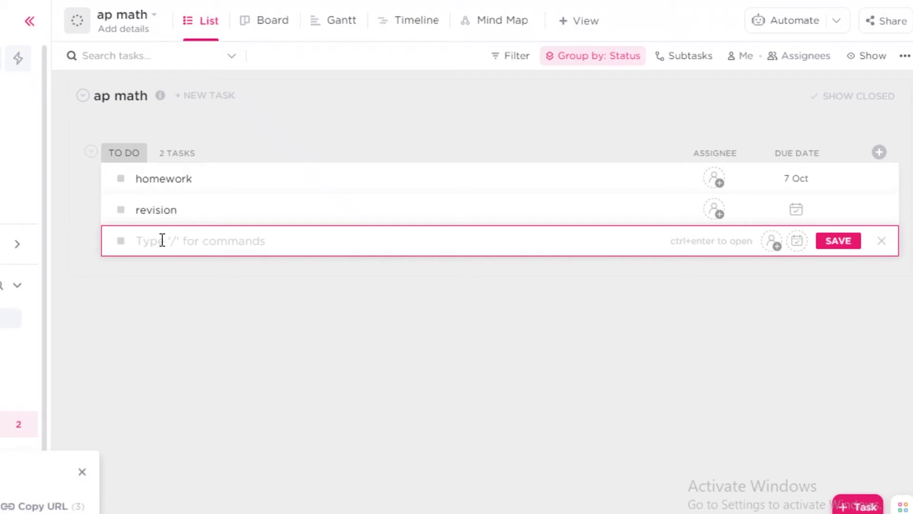
pyautogui.click(336, 255)
pyautogui.click(364, 22)
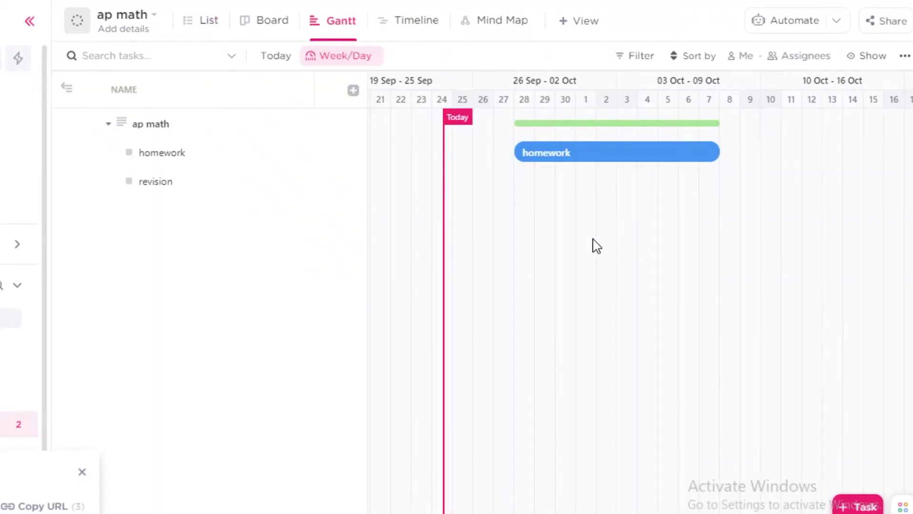
pyautogui.click(145, 188)
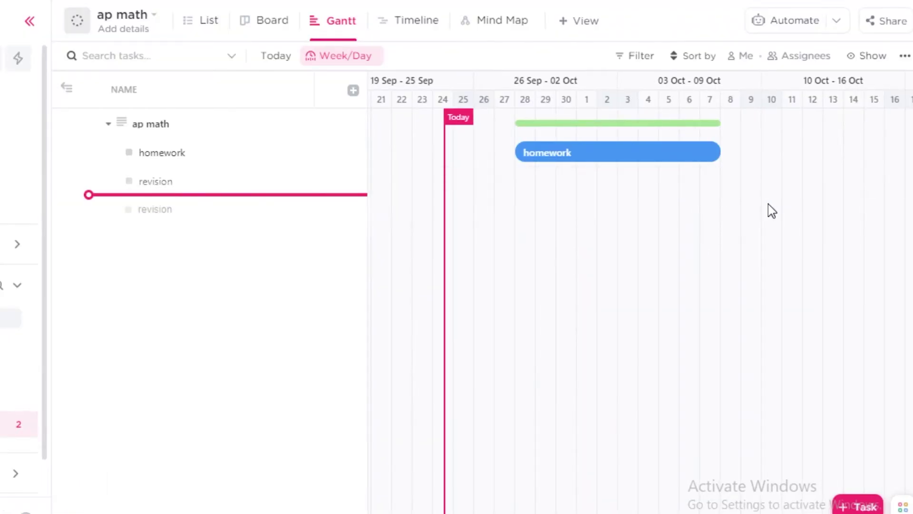
pyautogui.moveTo(741, 193)
pyautogui.click(773, 182)
pyautogui.moveTo(642, 181); pyautogui.dragTo(699, 159)
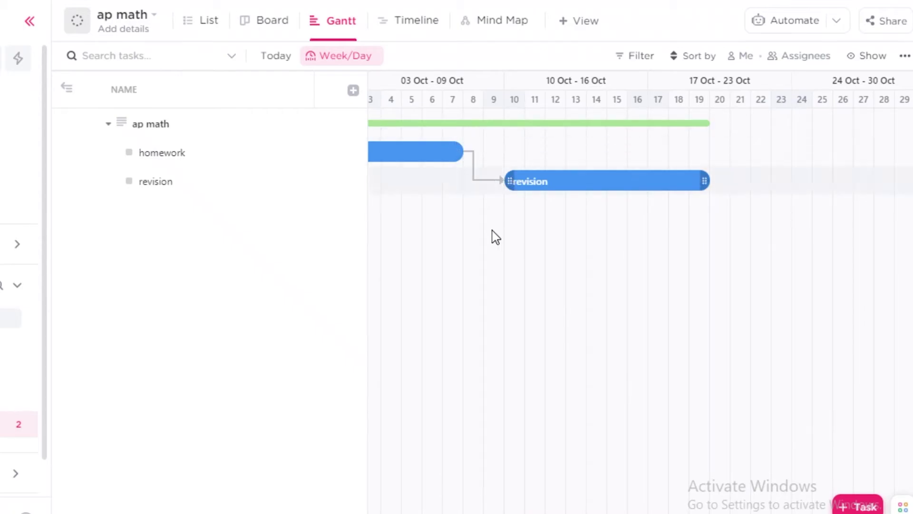
# Step: Narrow the task-name column so the Gantt chart gets more width
pyautogui.hscroll(-10, 640, 286)
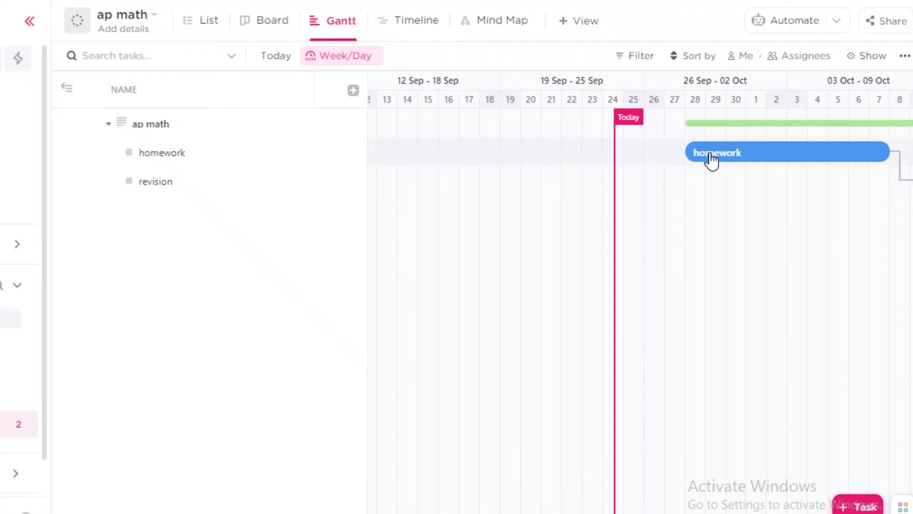
pyautogui.hscroll(7, 640, 286)
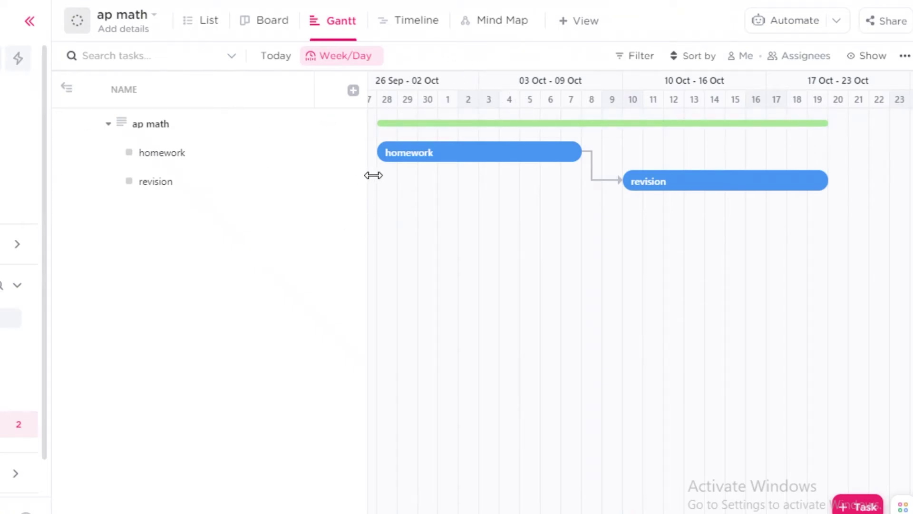
pyautogui.moveTo(374, 175); pyautogui.dragTo(175, 172)
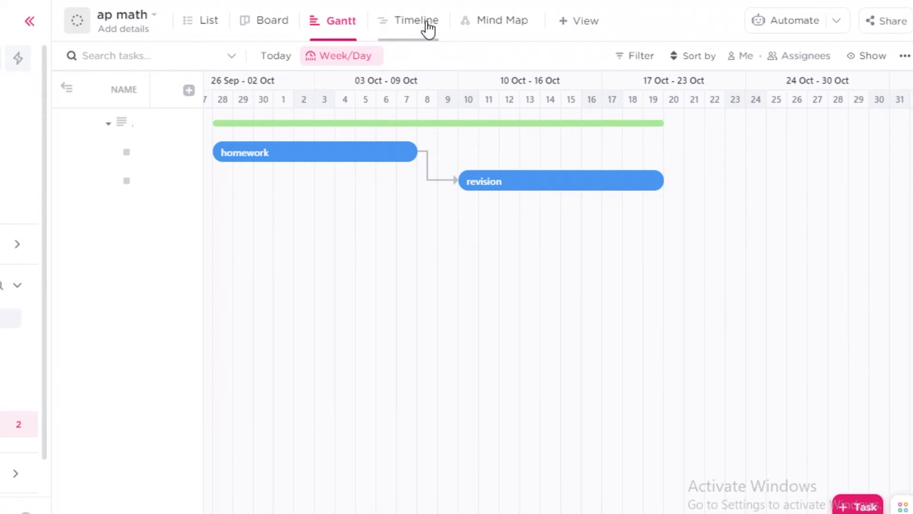
# Step: Switch to the Mind Map view and build it from the list's tasks, homework and revision
pyautogui.click(473, 26)
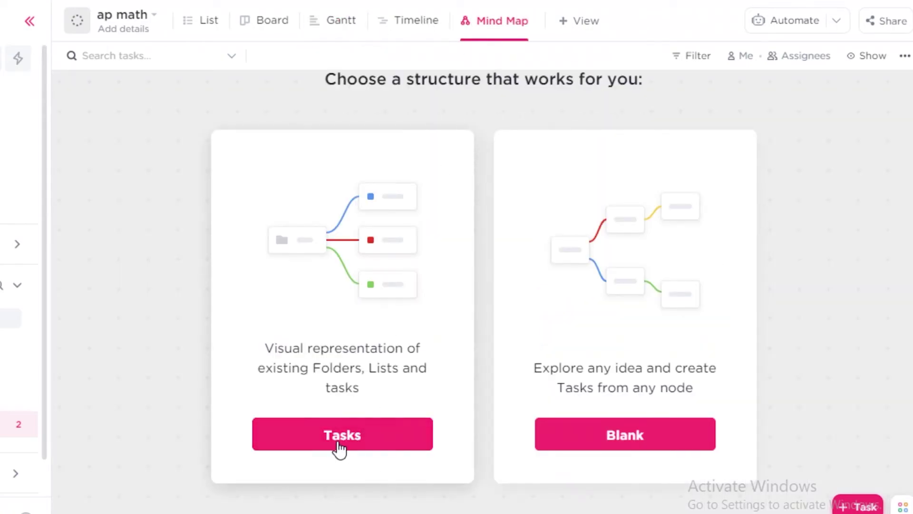
pyautogui.click(339, 449)
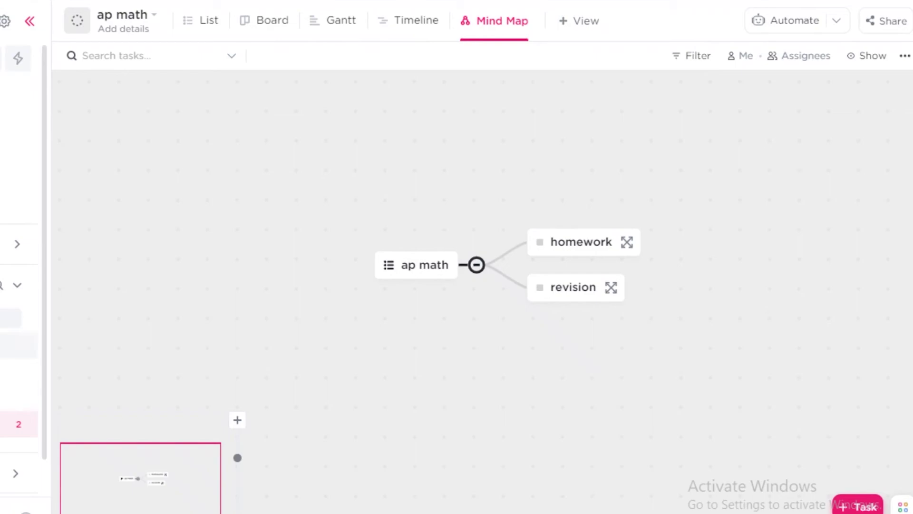
# Step: Go to the Home page and cycle My Work's Comments, Delegated and Done tabs, back to To do
pyautogui.click(23, 93)
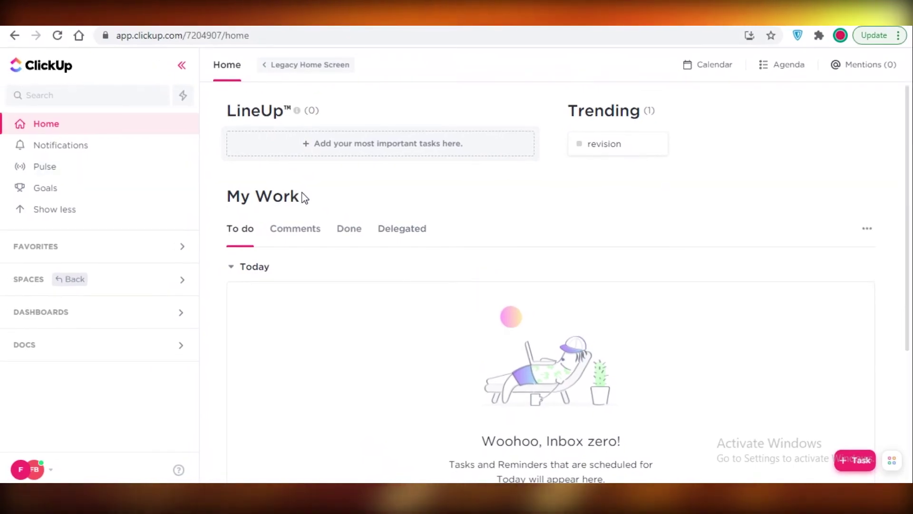
pyautogui.moveTo(304, 197); pyautogui.dragTo(222, 179)
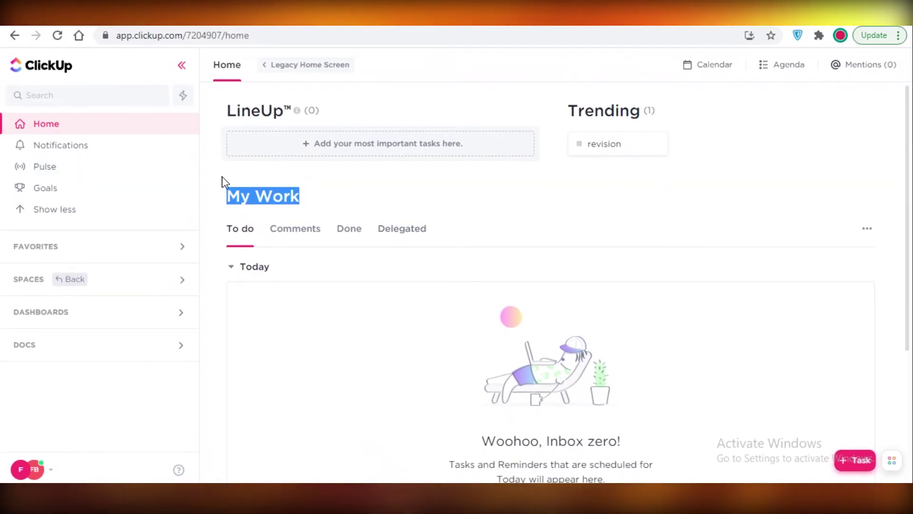
pyautogui.scroll(-3, 324, 274)
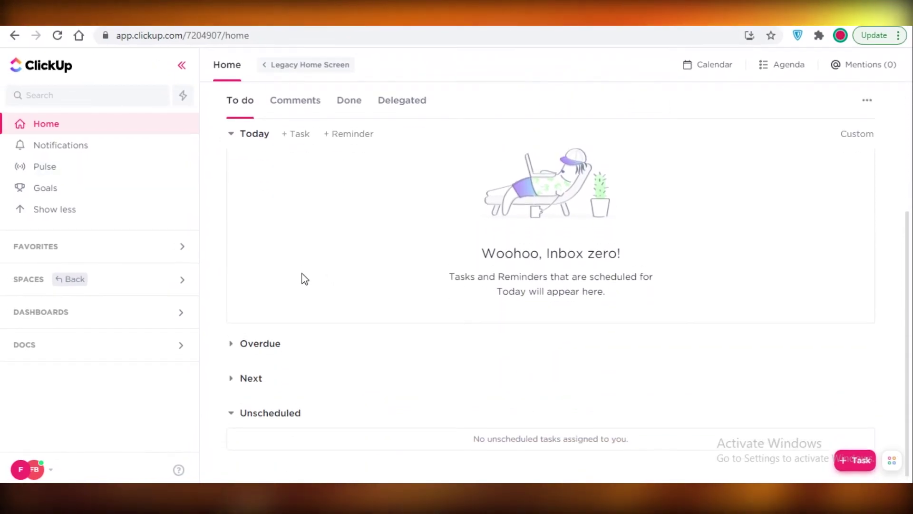
pyautogui.scroll(3, 314, 300)
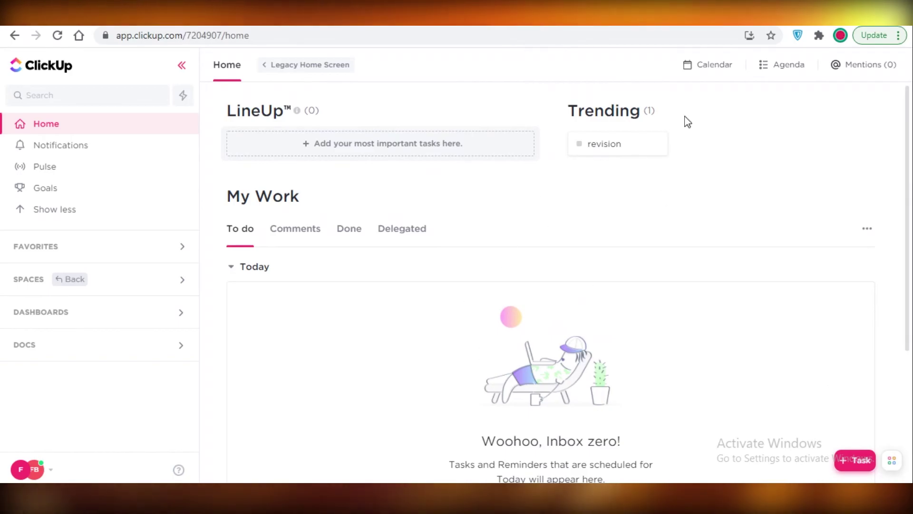
pyautogui.scroll(-3, 421, 347)
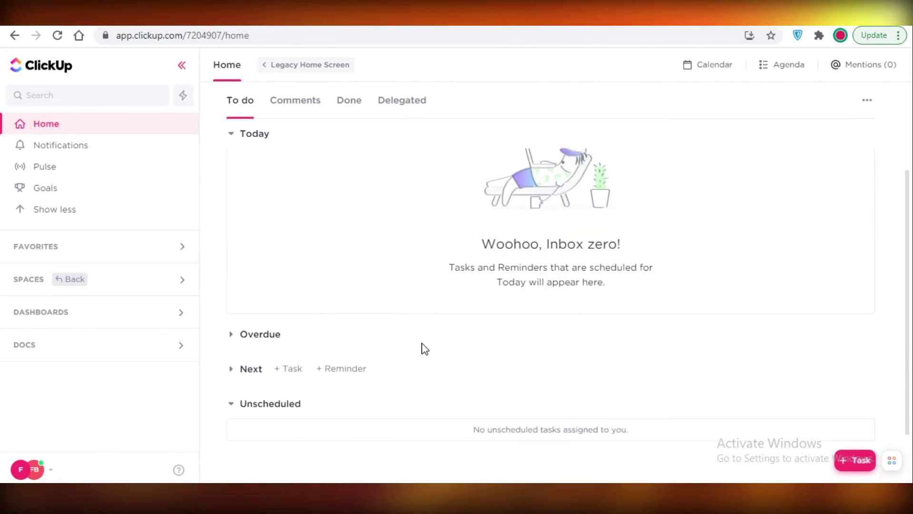
pyautogui.scroll(-2, 240, 332)
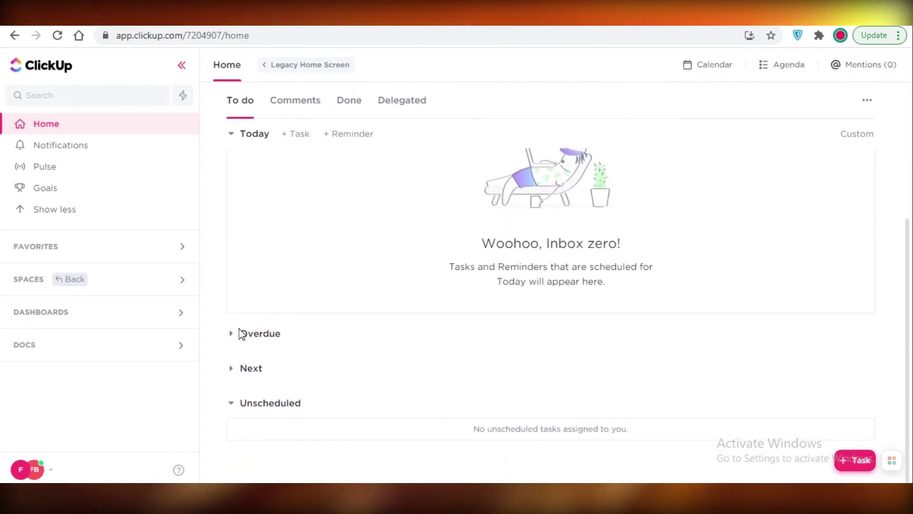
pyautogui.scroll(5, 255, 404)
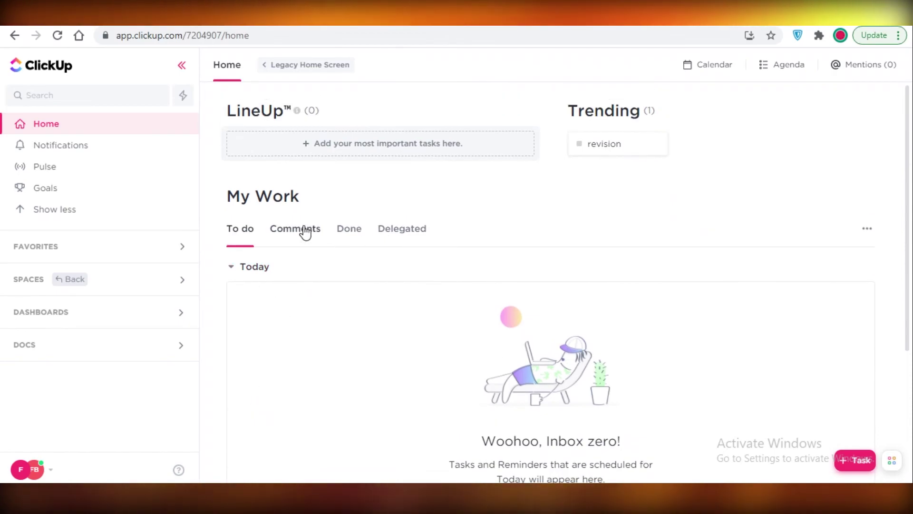
pyautogui.click(300, 230)
pyautogui.click(381, 239)
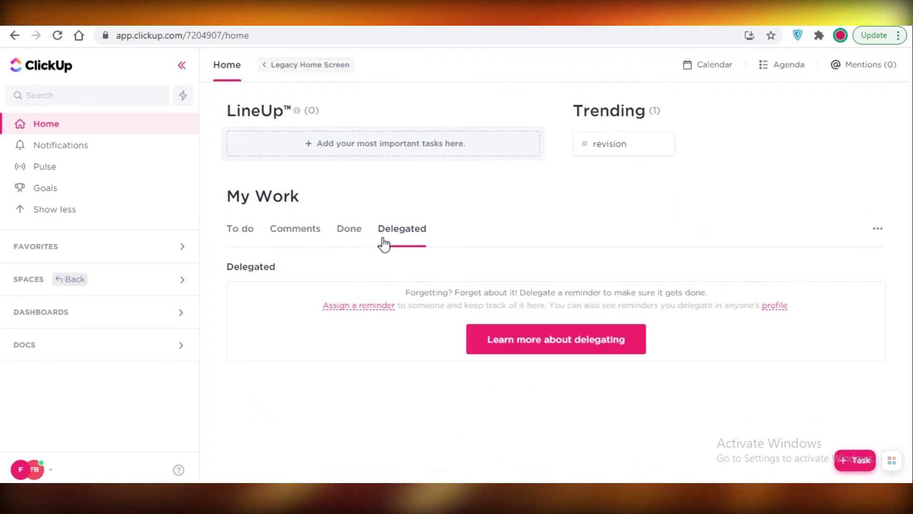
pyautogui.click(349, 229)
pyautogui.click(251, 238)
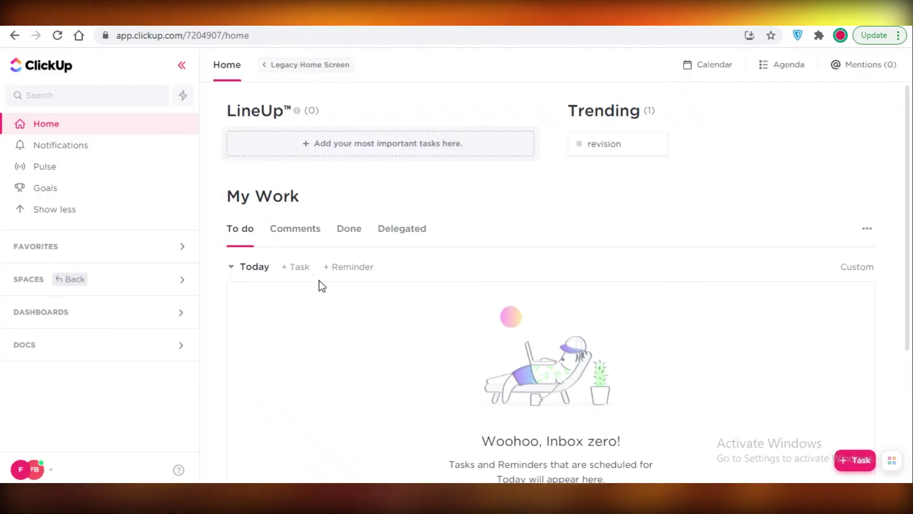
# Step: Check the Comments, Done and Delegated tabs again, finishing on the To do list
pyautogui.scroll(-3, 296, 237)
pyautogui.scroll(1, 290, 248)
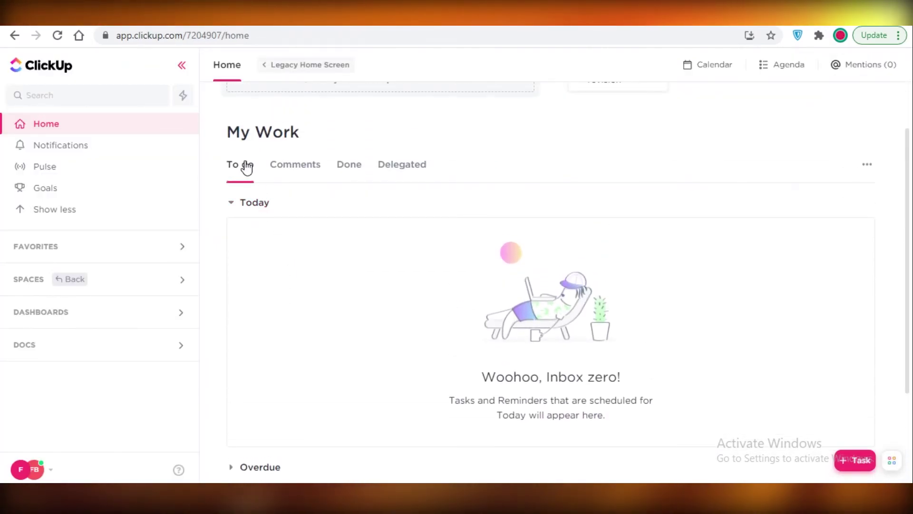
pyautogui.click(293, 167)
pyautogui.click(360, 195)
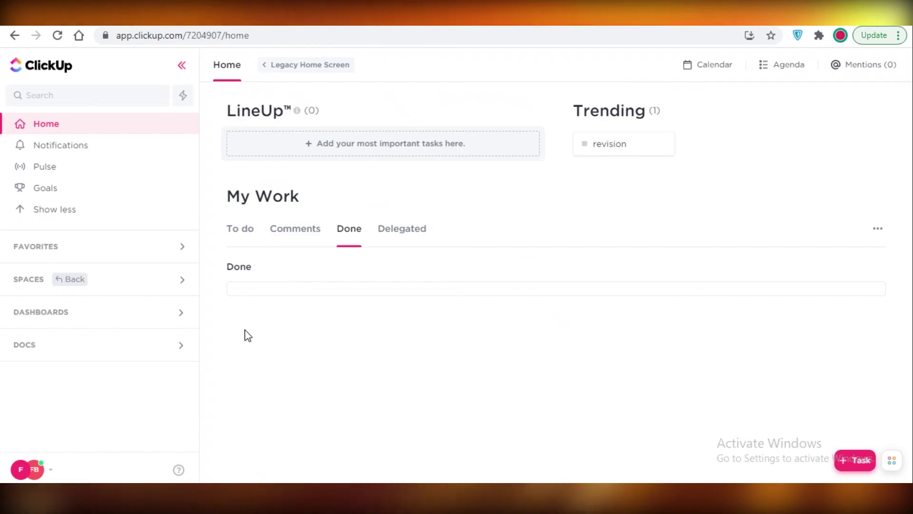
pyautogui.click(397, 230)
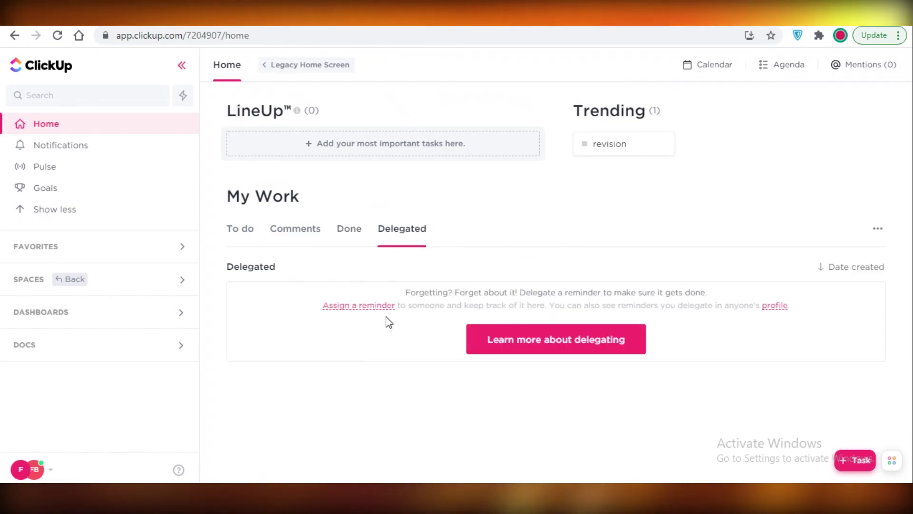
pyautogui.click(239, 230)
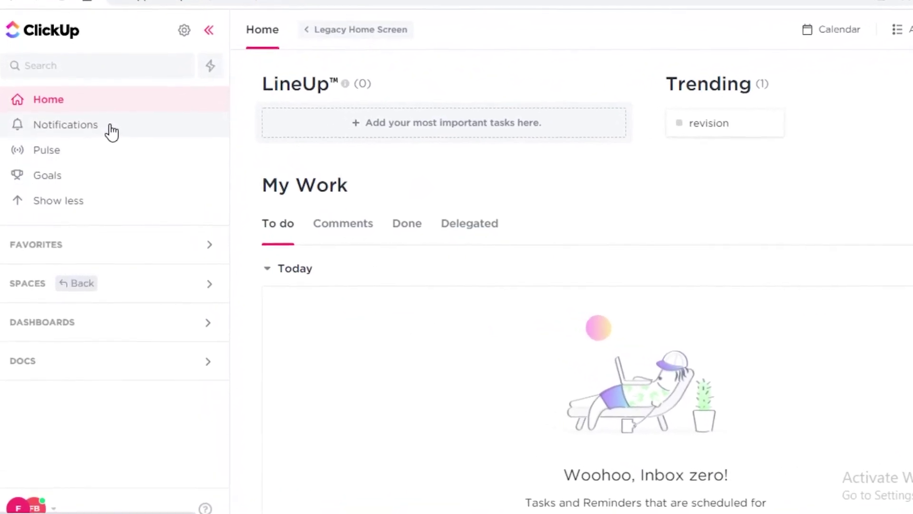
# Step: View the Notifications page, then the Pulse page and its people-online chart
pyautogui.click(112, 131)
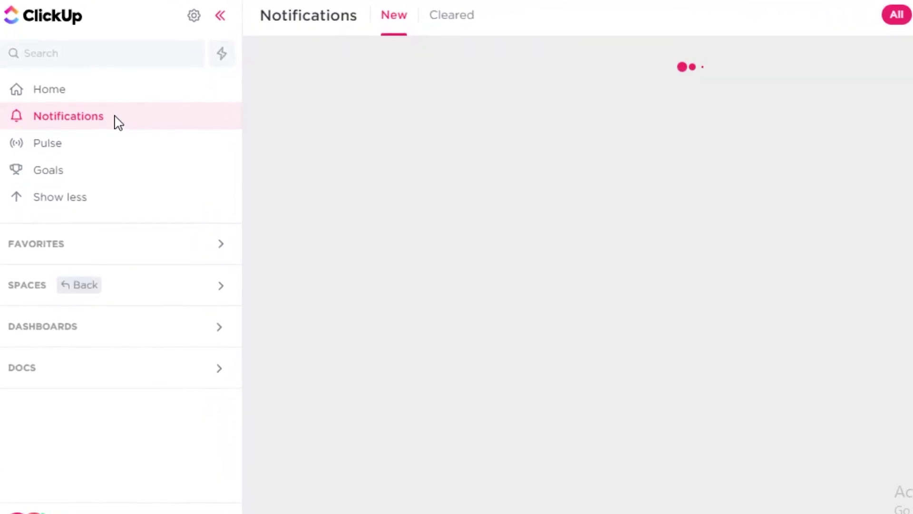
pyautogui.click(65, 153)
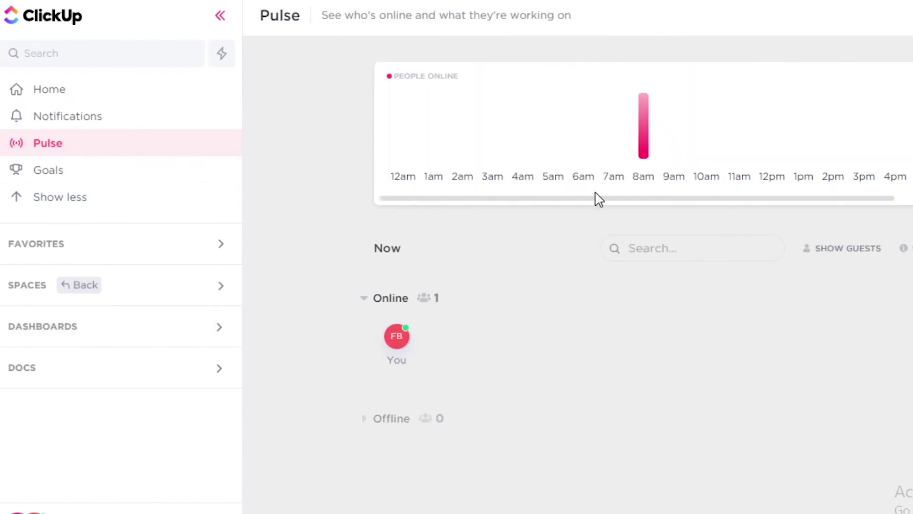
pyautogui.moveTo(835, 195); pyautogui.dragTo(582, 180)
pyautogui.click(56, 177)
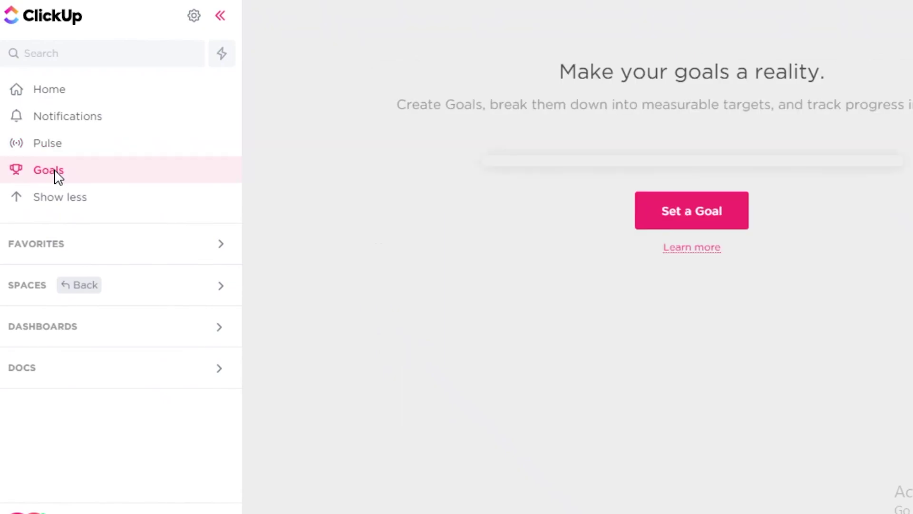
pyautogui.click(692, 211)
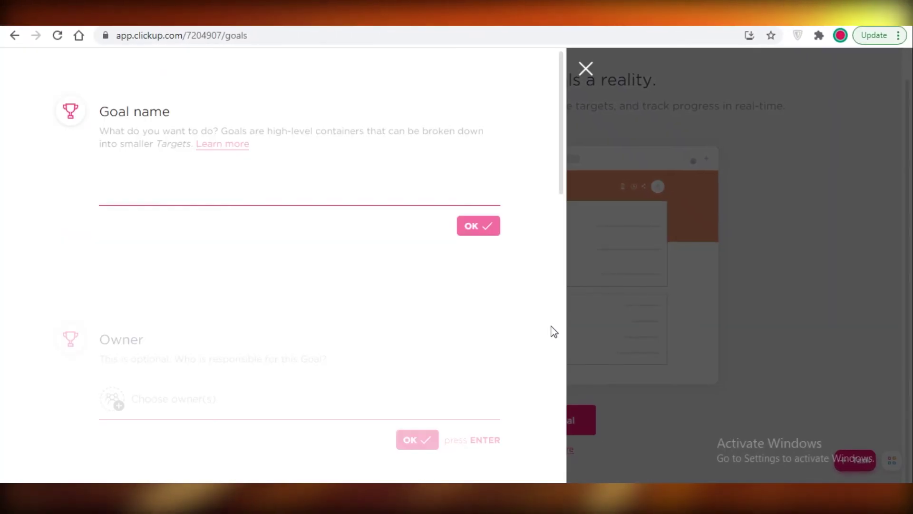
pyautogui.click(230, 186)
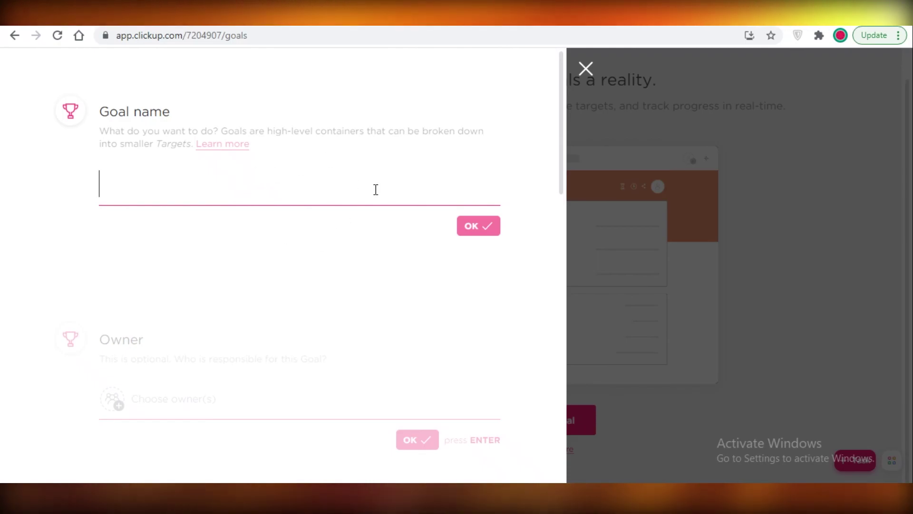
pyautogui.click(586, 69)
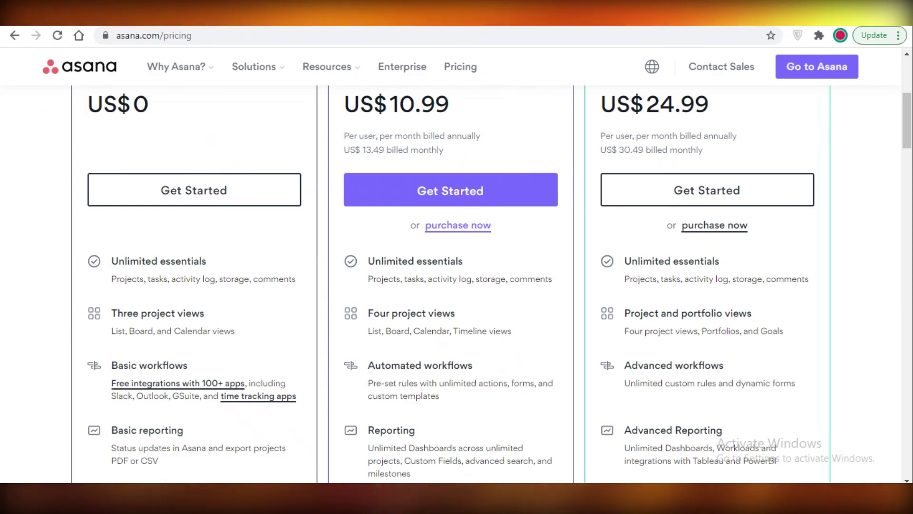
pyautogui.scroll(3, 157, 435)
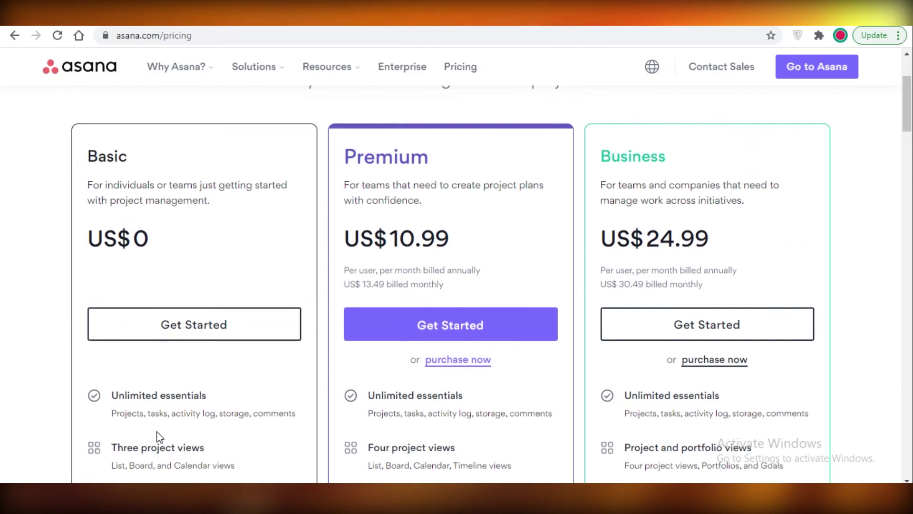
pyautogui.scroll(-4, 159, 434)
pyautogui.scroll(-5, 148, 377)
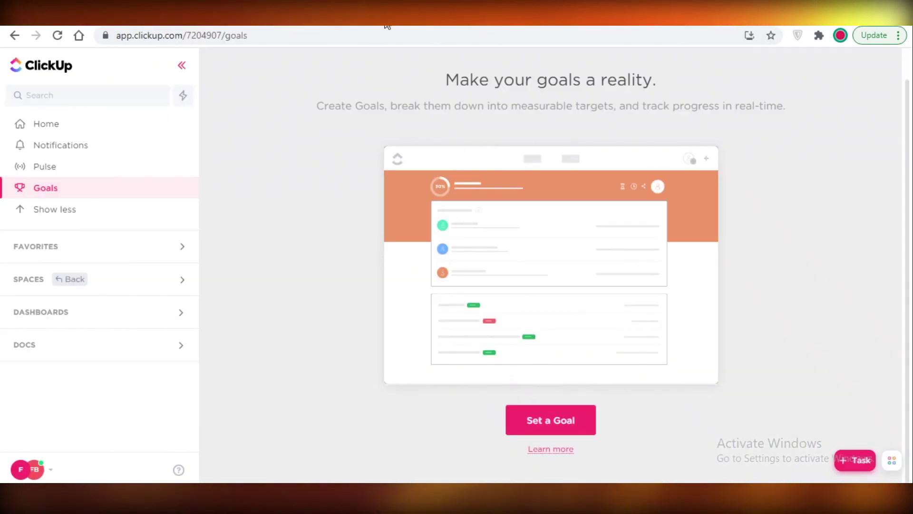
# Step: Return to Home, expand Spaces and select the ap eng list
pyautogui.click(95, 129)
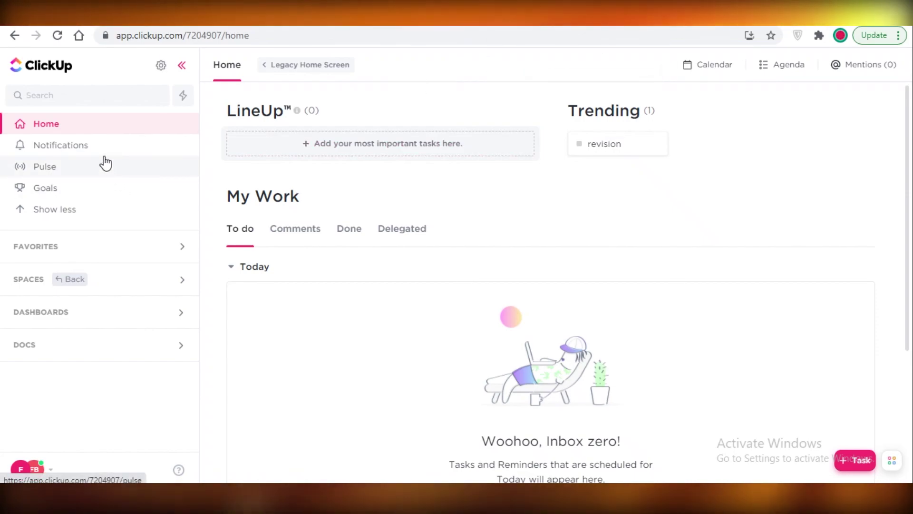
pyautogui.click(174, 280)
pyautogui.click(88, 346)
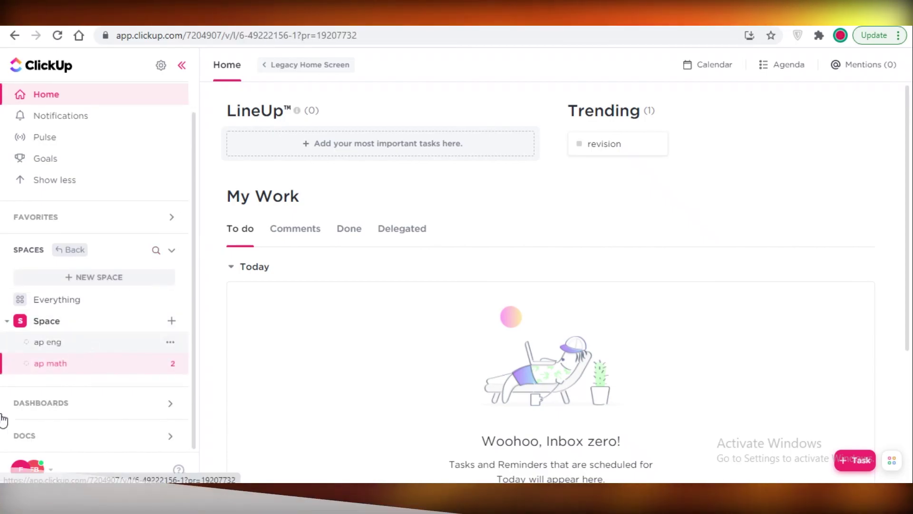